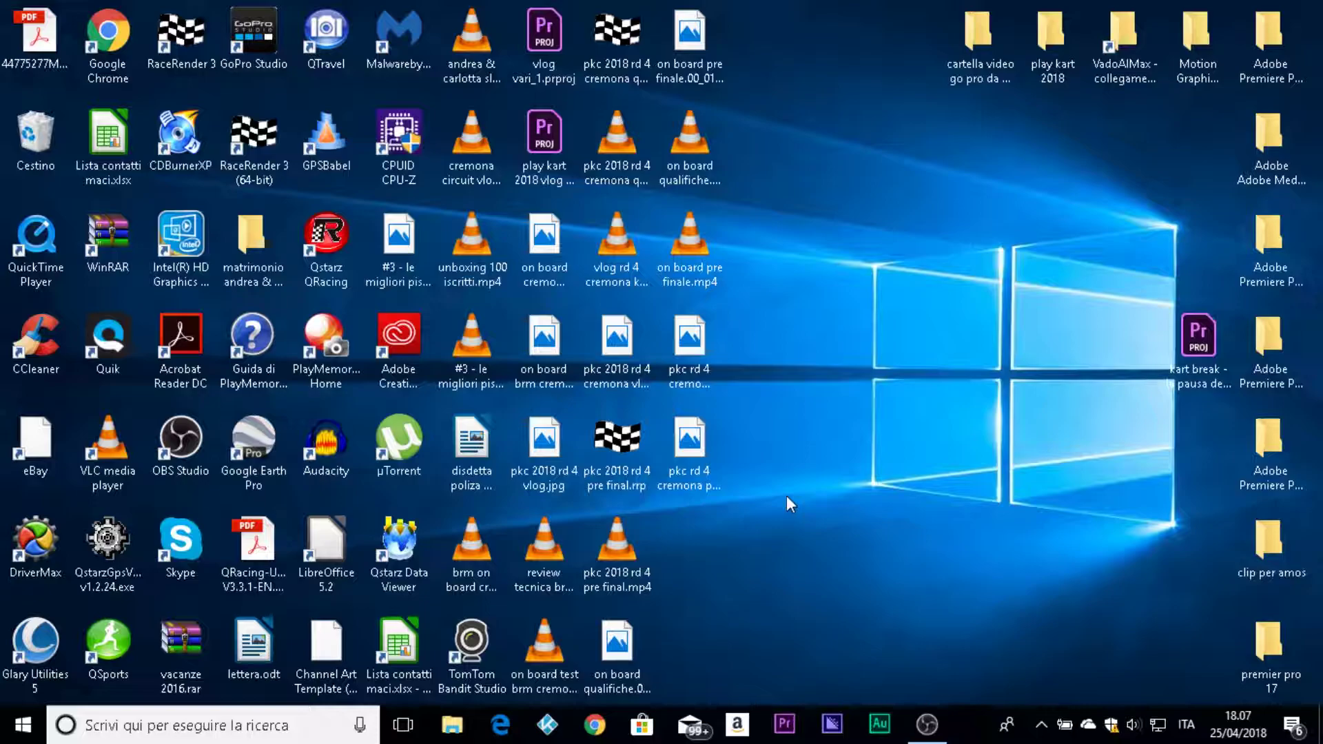
Step: Launch RaceRender, choose the Data Overlay - Simple template and add on board gopro wet tutorial.mp4 from the clip video folder as video input
{"action": "double_click", "coordinate": [185, 40]}
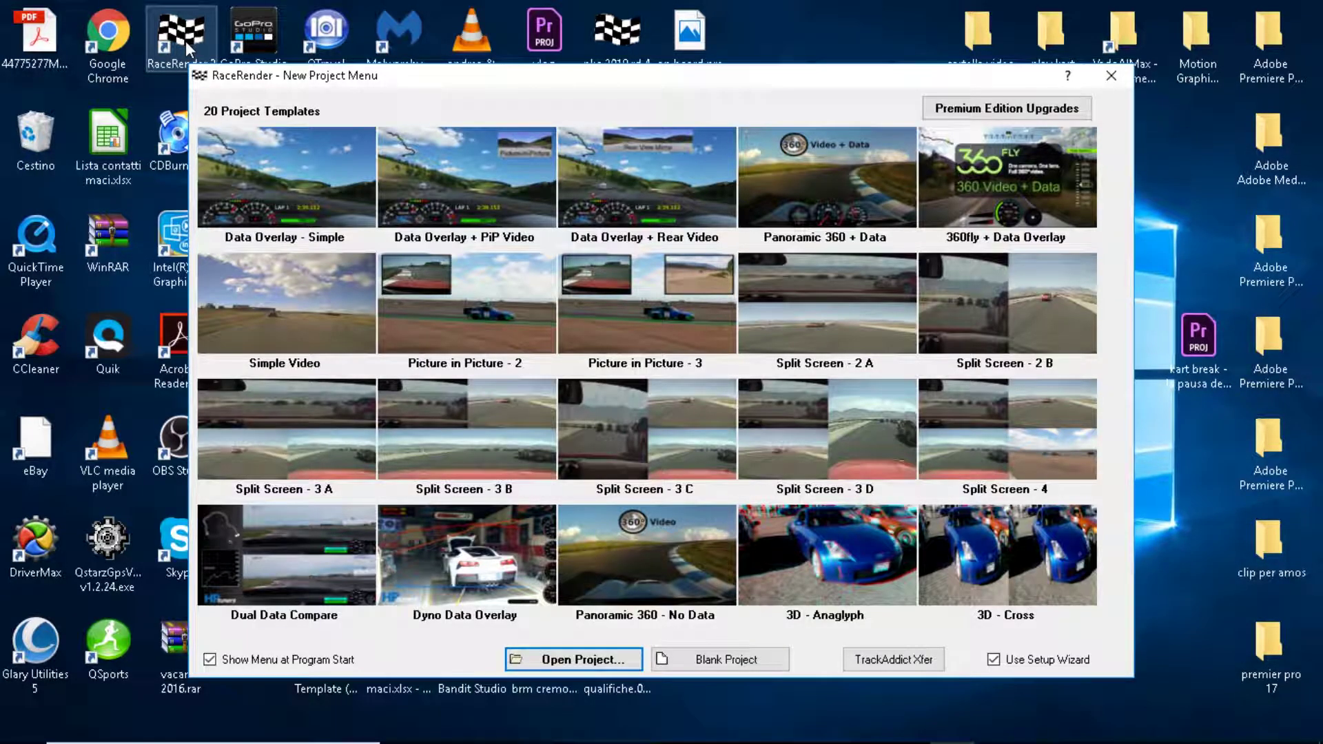
{"action": "left_click", "coordinate": [303, 177]}
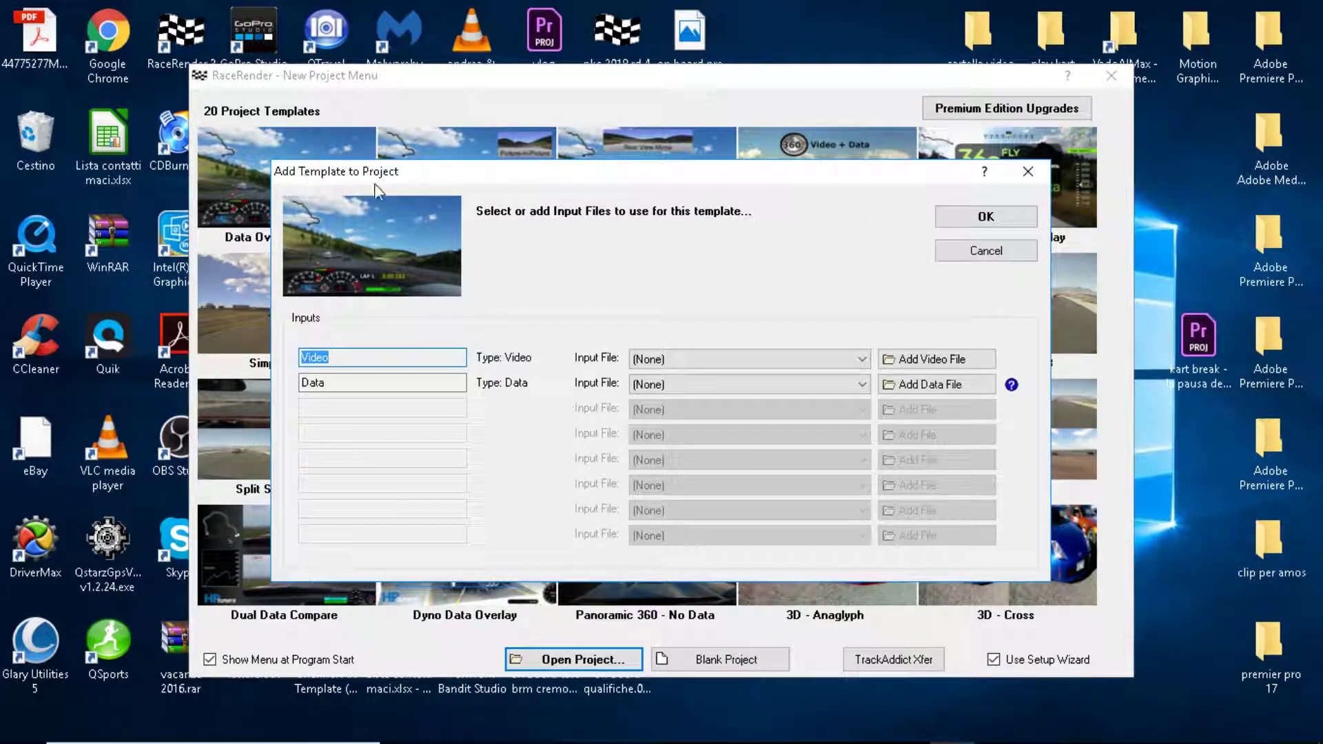
{"action": "left_click", "coordinate": [899, 359]}
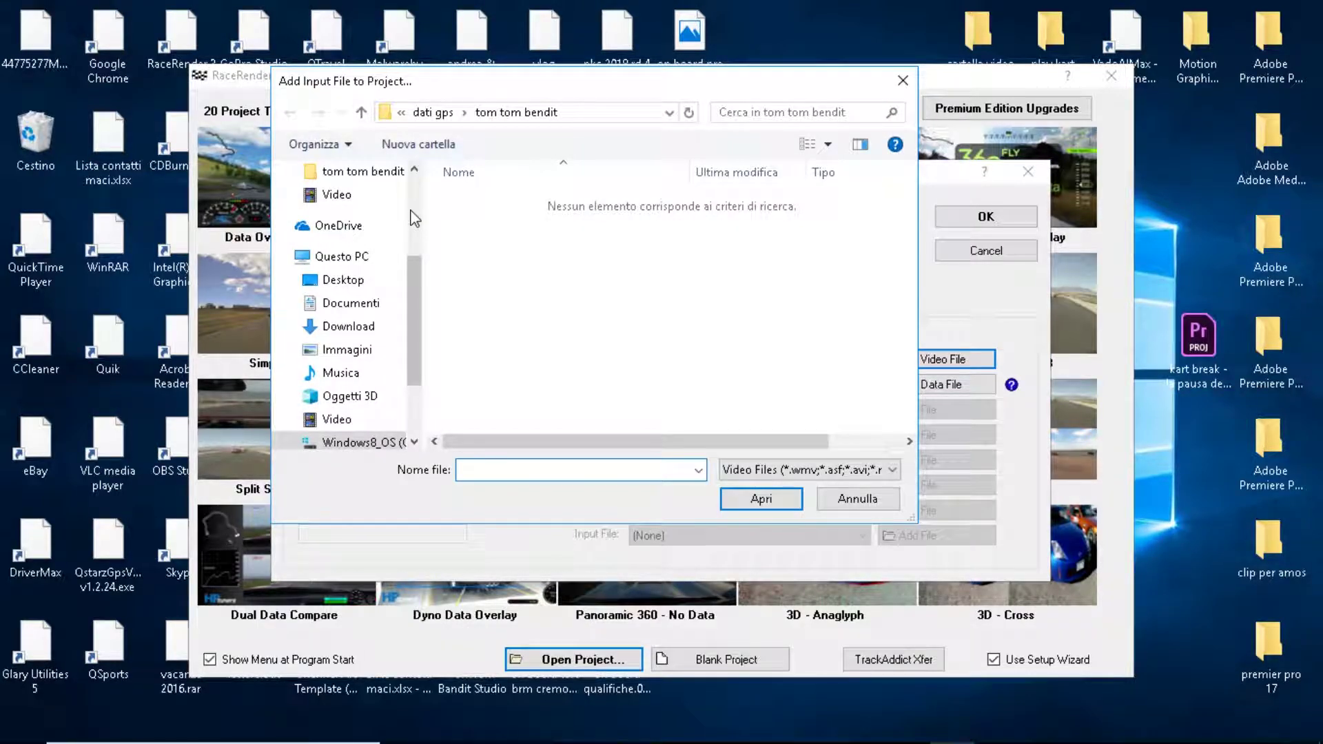
{"action": "left_click", "coordinate": [362, 112]}
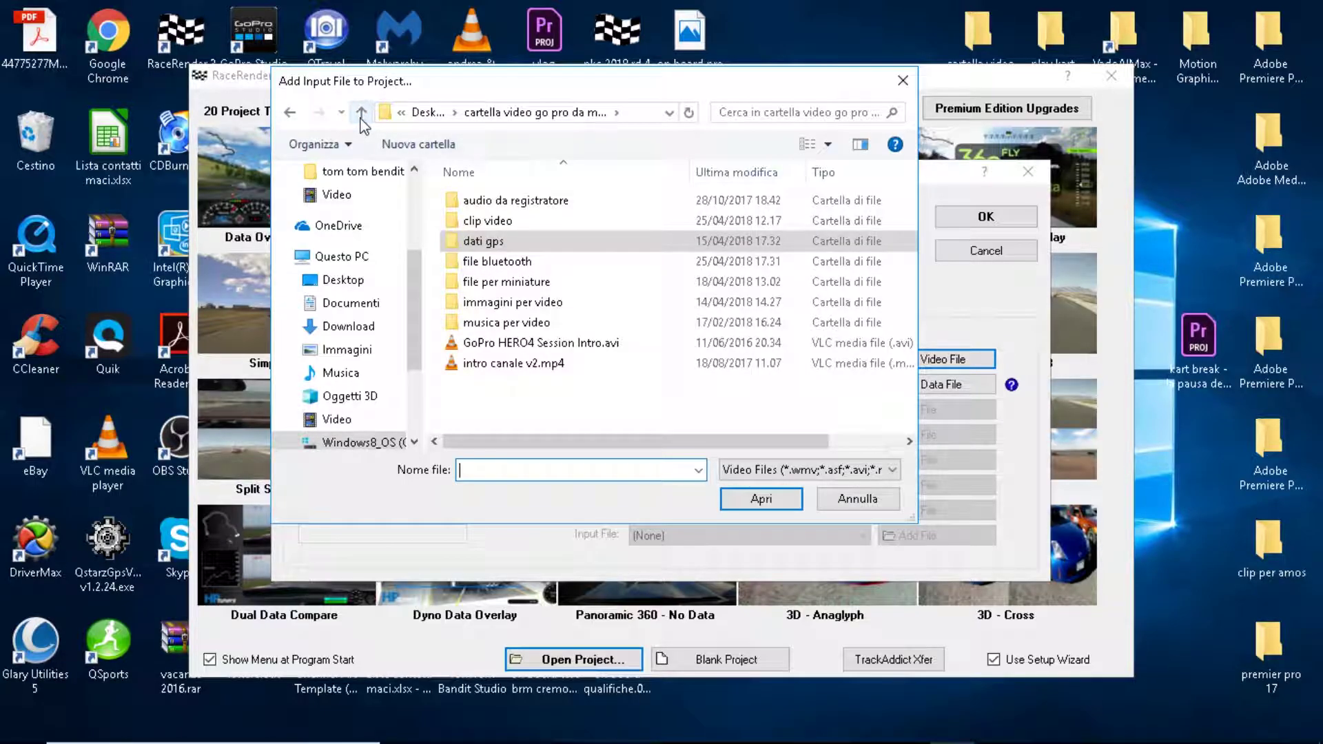
{"action": "double_click", "coordinate": [503, 228]}
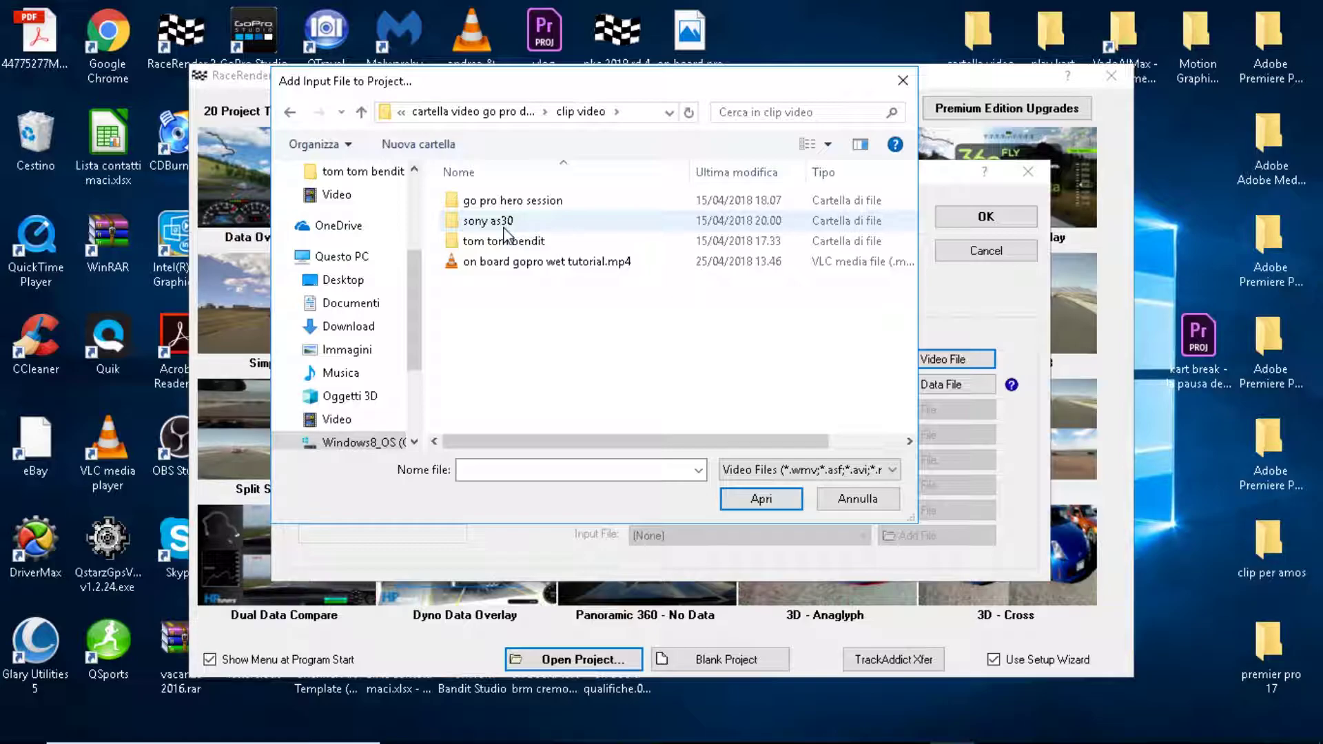
{"action": "double_click", "coordinate": [503, 262]}
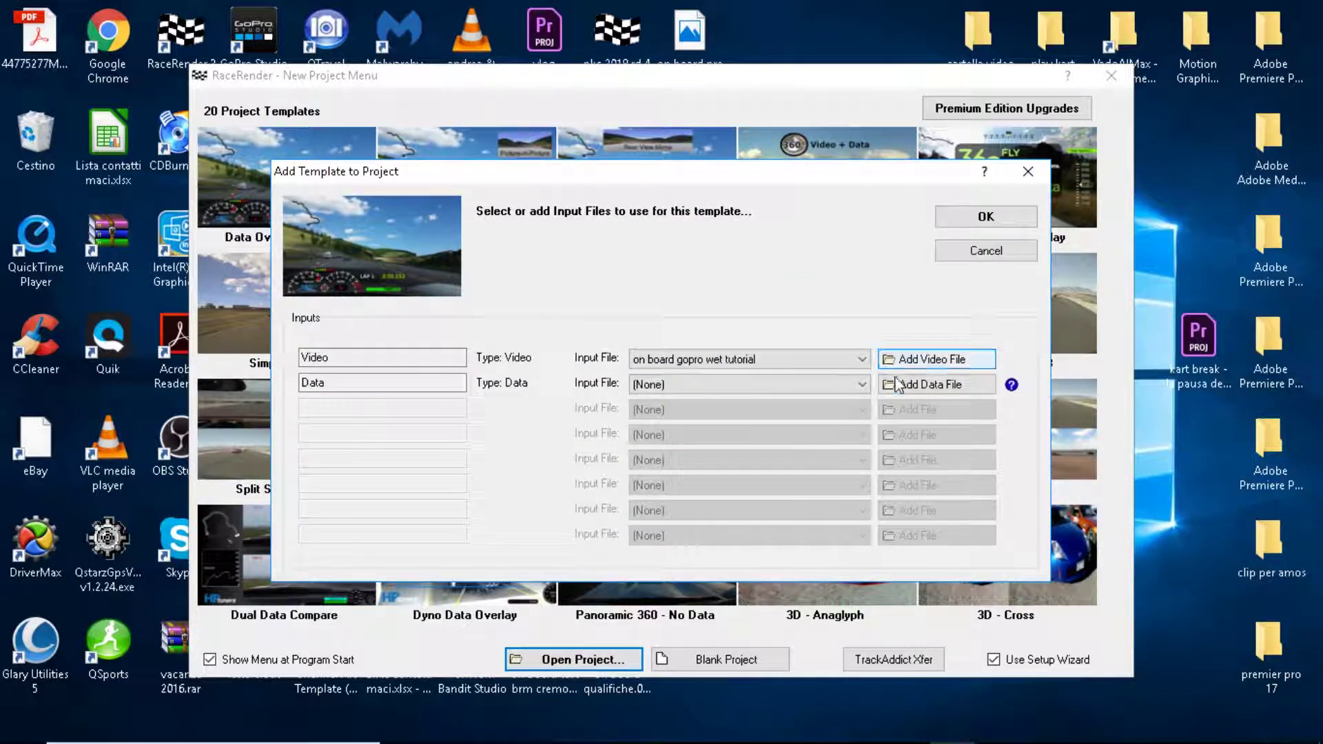
Step: Add wet run.gpx from the qstarz folder in dati gps as the data input and accept the template's input files
{"action": "left_click", "coordinate": [915, 385]}
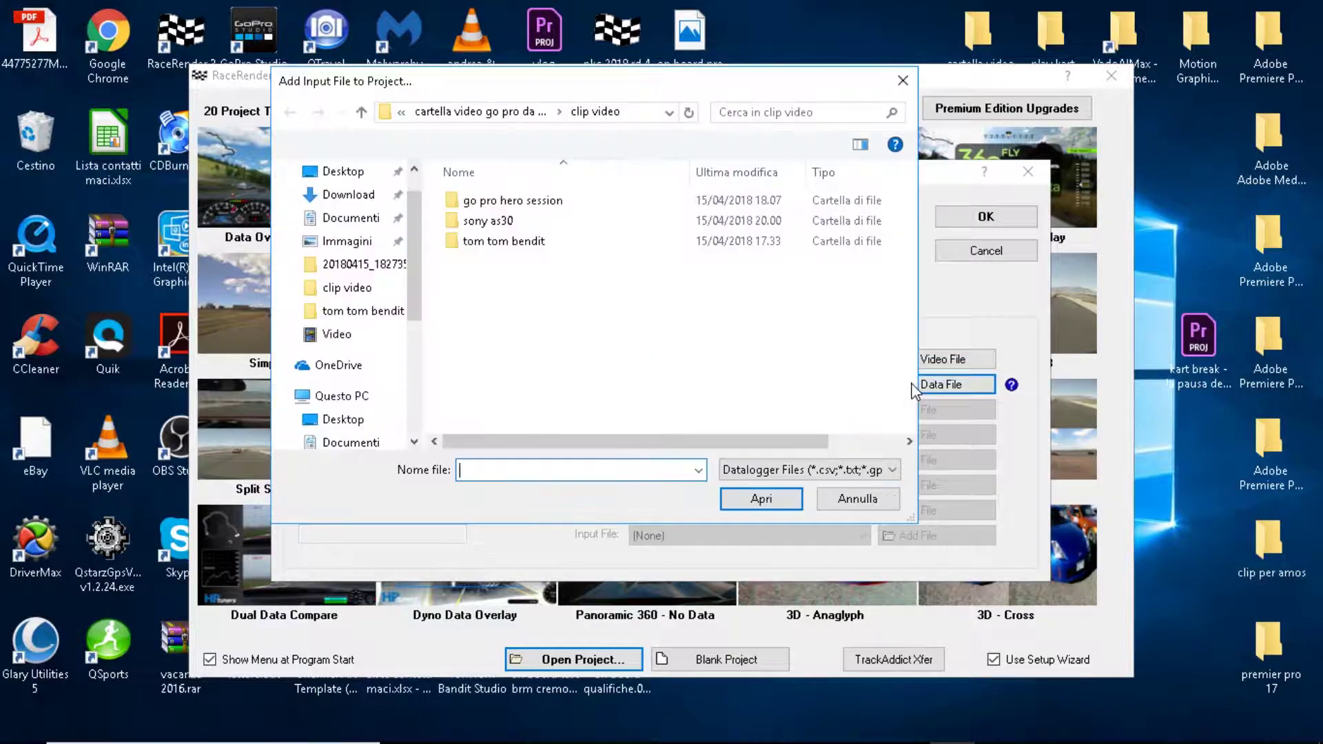
{"action": "left_click", "coordinate": [361, 113]}
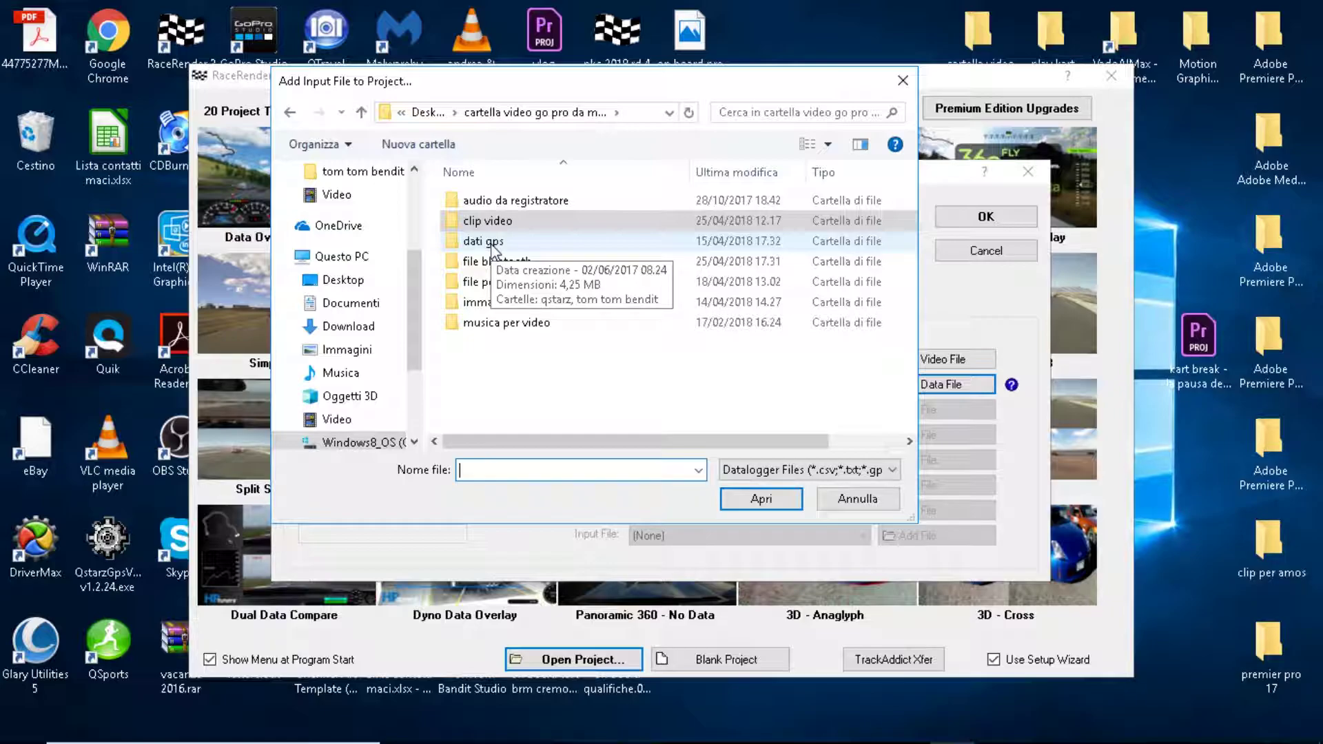
{"action": "double_click", "coordinate": [492, 242]}
{"action": "double_click", "coordinate": [471, 201]}
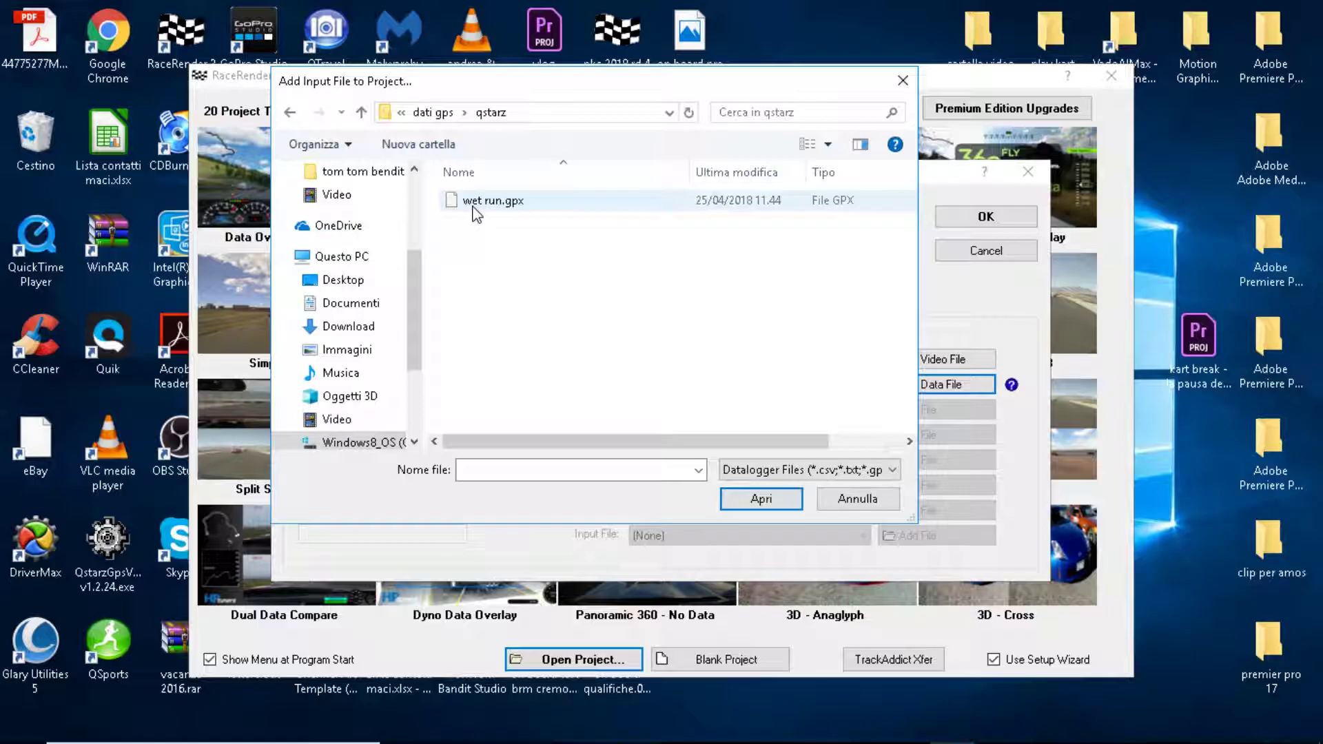
{"action": "left_click", "coordinate": [474, 208]}
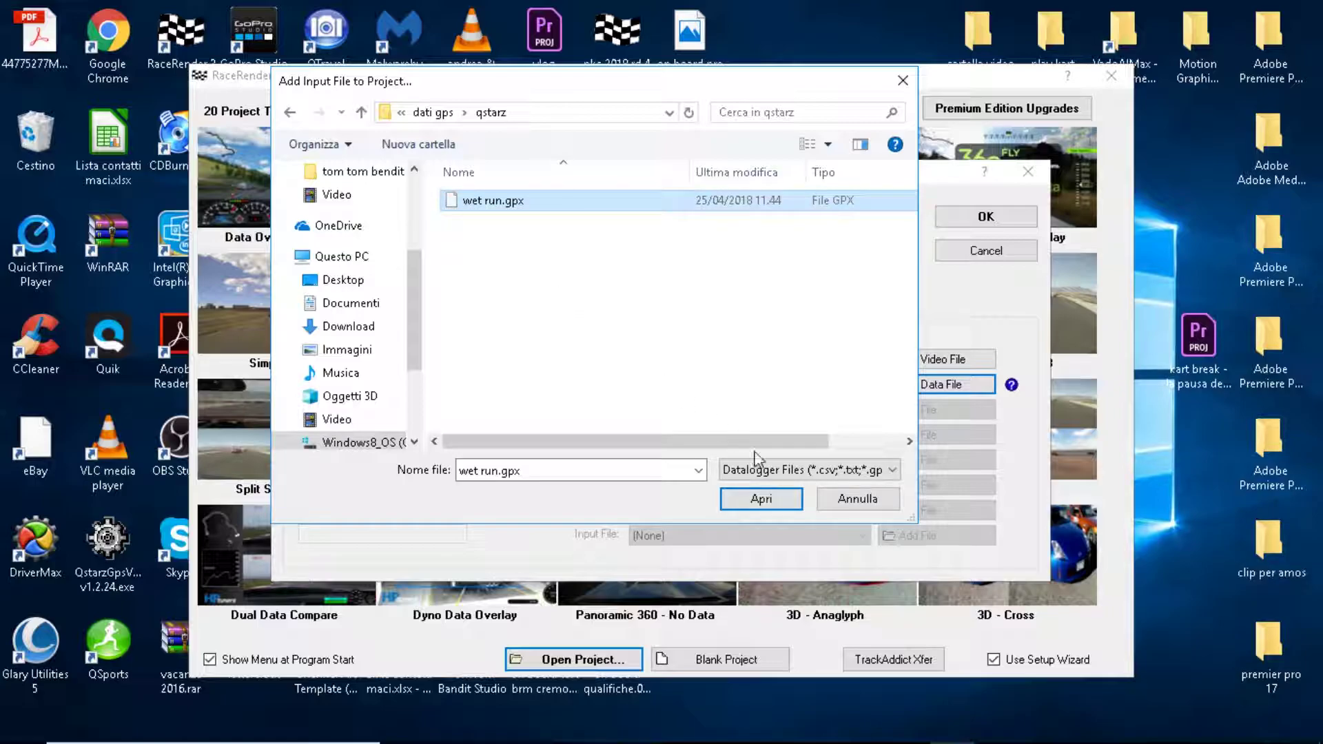
{"action": "left_click", "coordinate": [763, 495]}
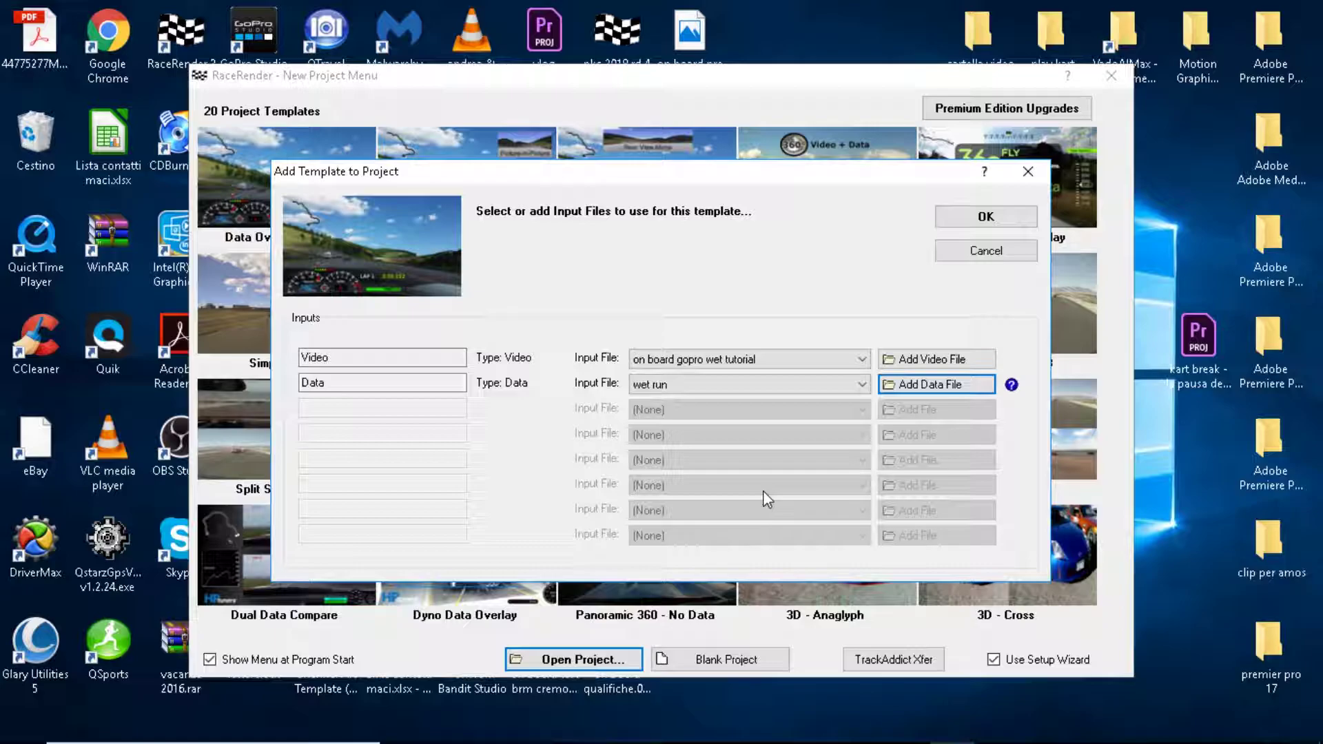
{"action": "left_click", "coordinate": [966, 217]}
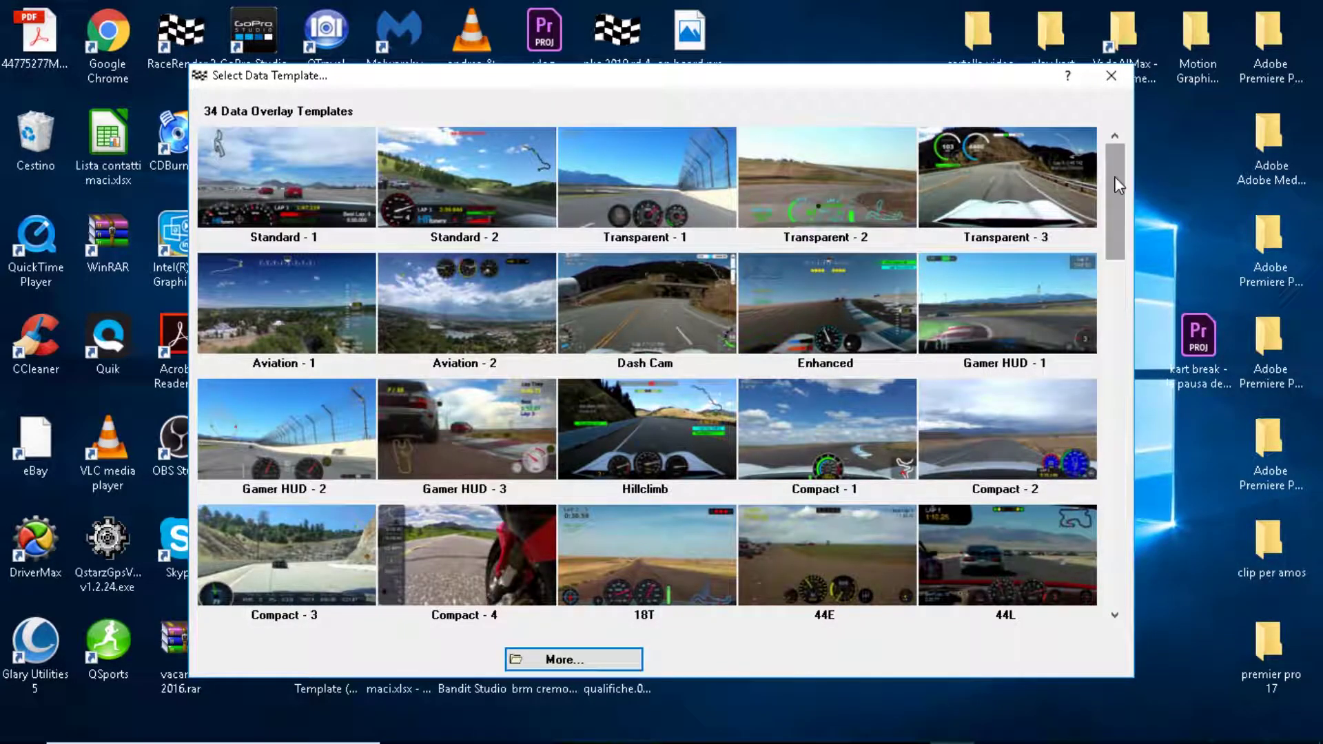
Step: Apply the Play Kart data overlay template and accept its speed, track map, lap counter and lap timer displays
{"action": "left_click_drag", "start_coordinate": [1117, 185], "coordinate": [1103, 574]}
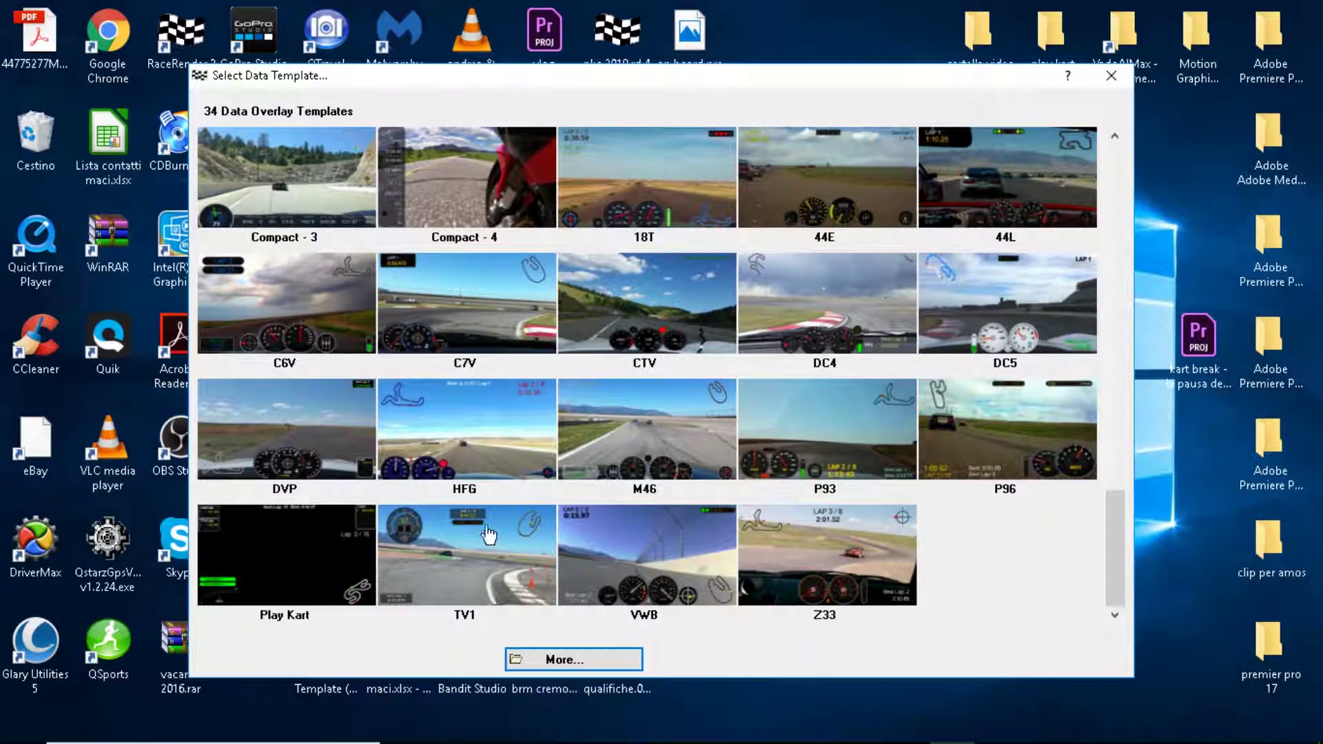
{"action": "left_click", "coordinate": [309, 547]}
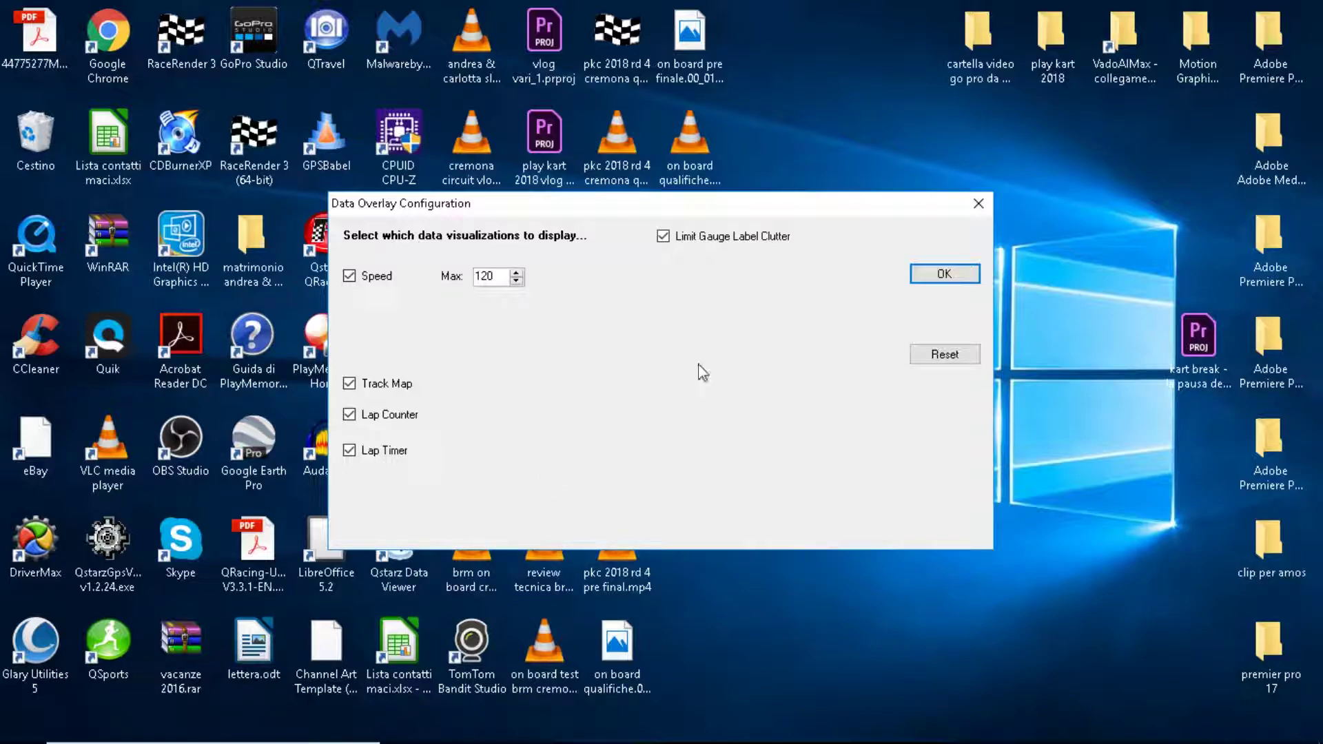
{"action": "left_click", "coordinate": [960, 276]}
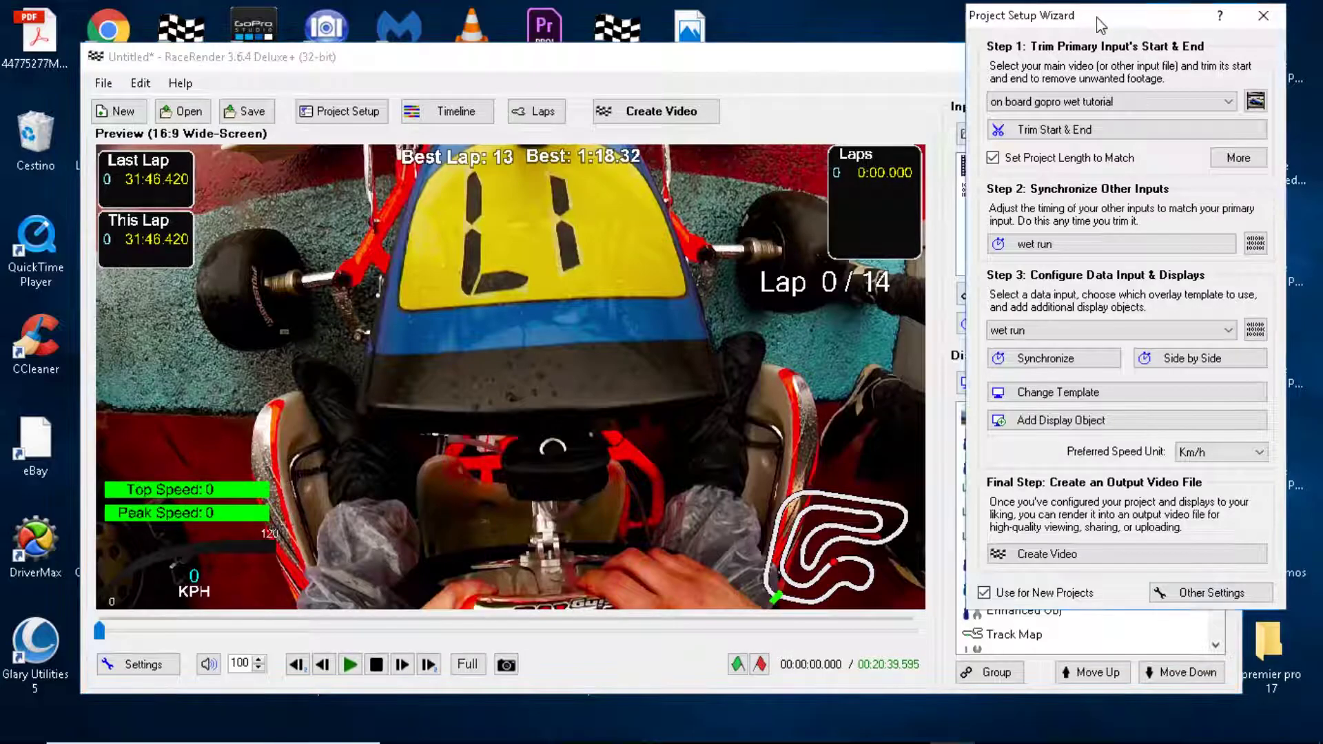
Step: Maximize the project window and move the Project Setup Wizard up so all its steps fit beside the preview
{"action": "left_click", "coordinate": [1172, 53]}
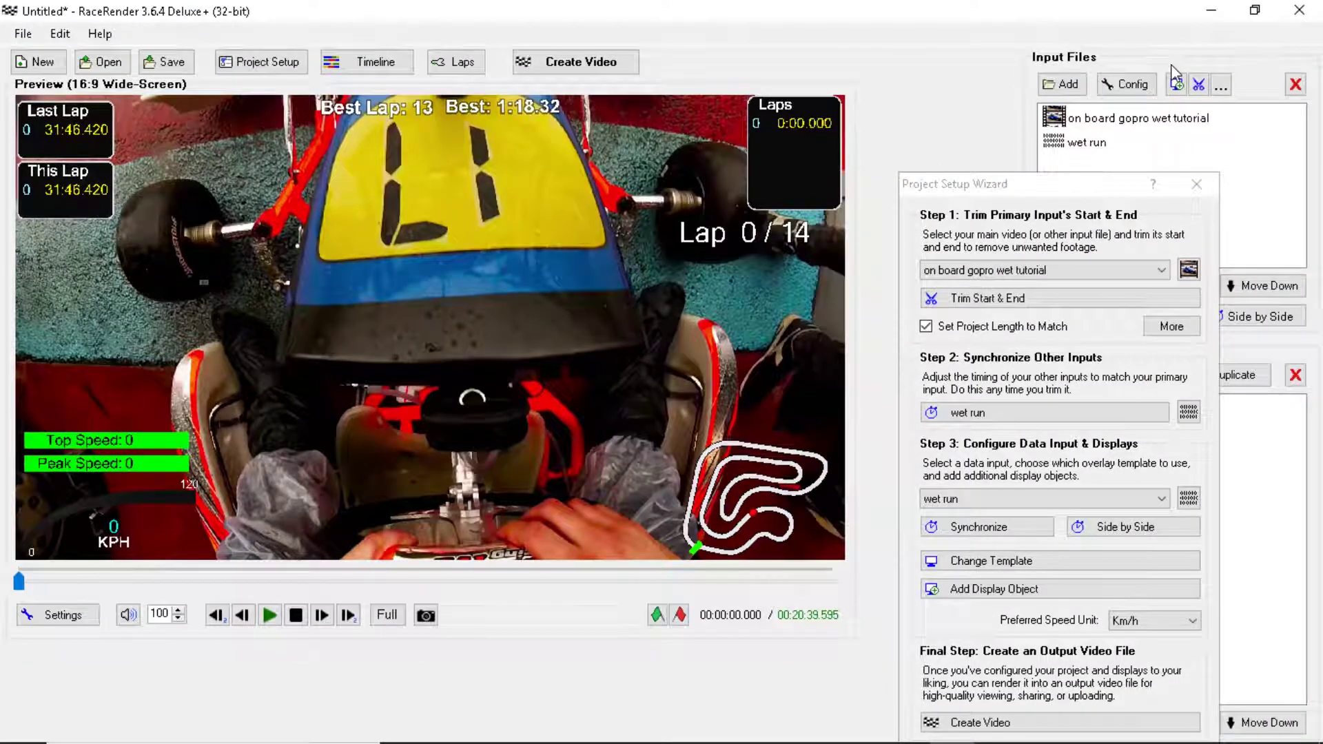
{"action": "left_click_drag", "start_coordinate": [1052, 190], "coordinate": [1078, 68]}
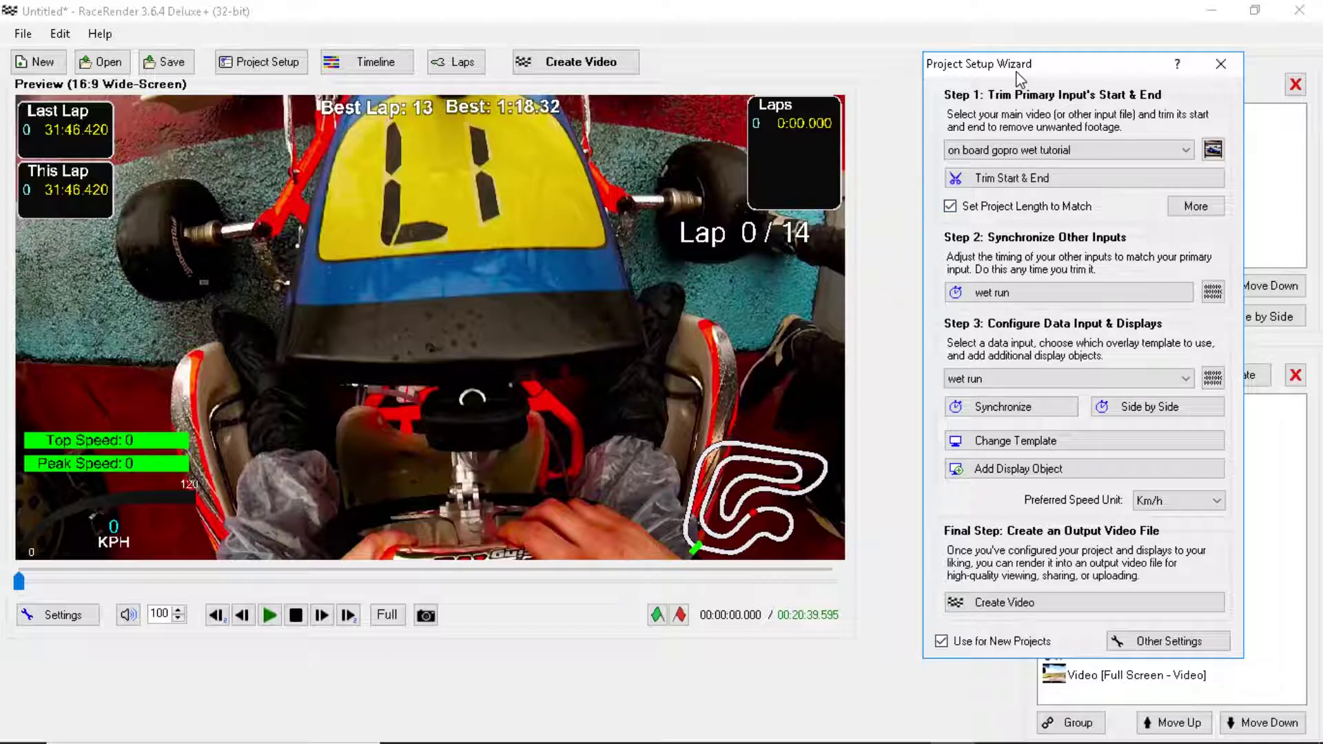
{"action": "left_click", "coordinate": [889, 13]}
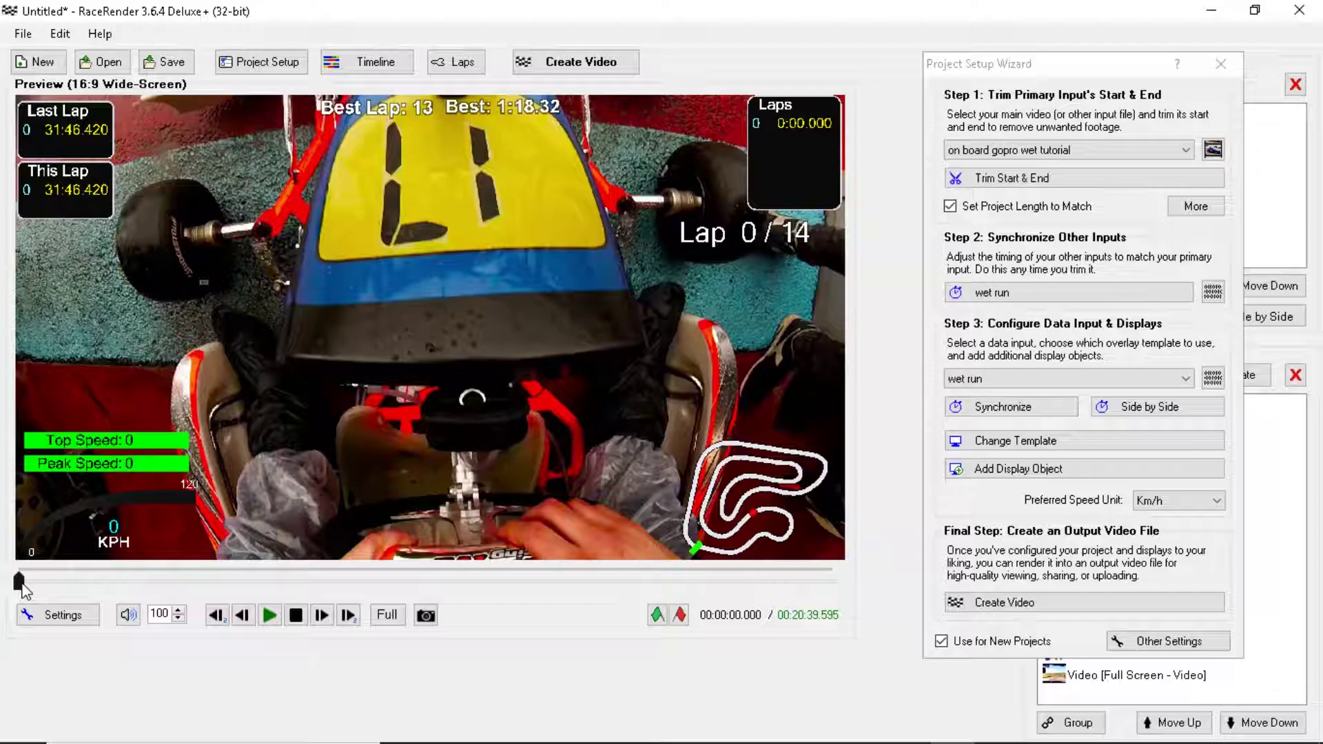
Step: Scrub the video preview to 00:02:13.130 on the timeline
{"action": "left_click_drag", "start_coordinate": [21, 586], "coordinate": [105, 587]}
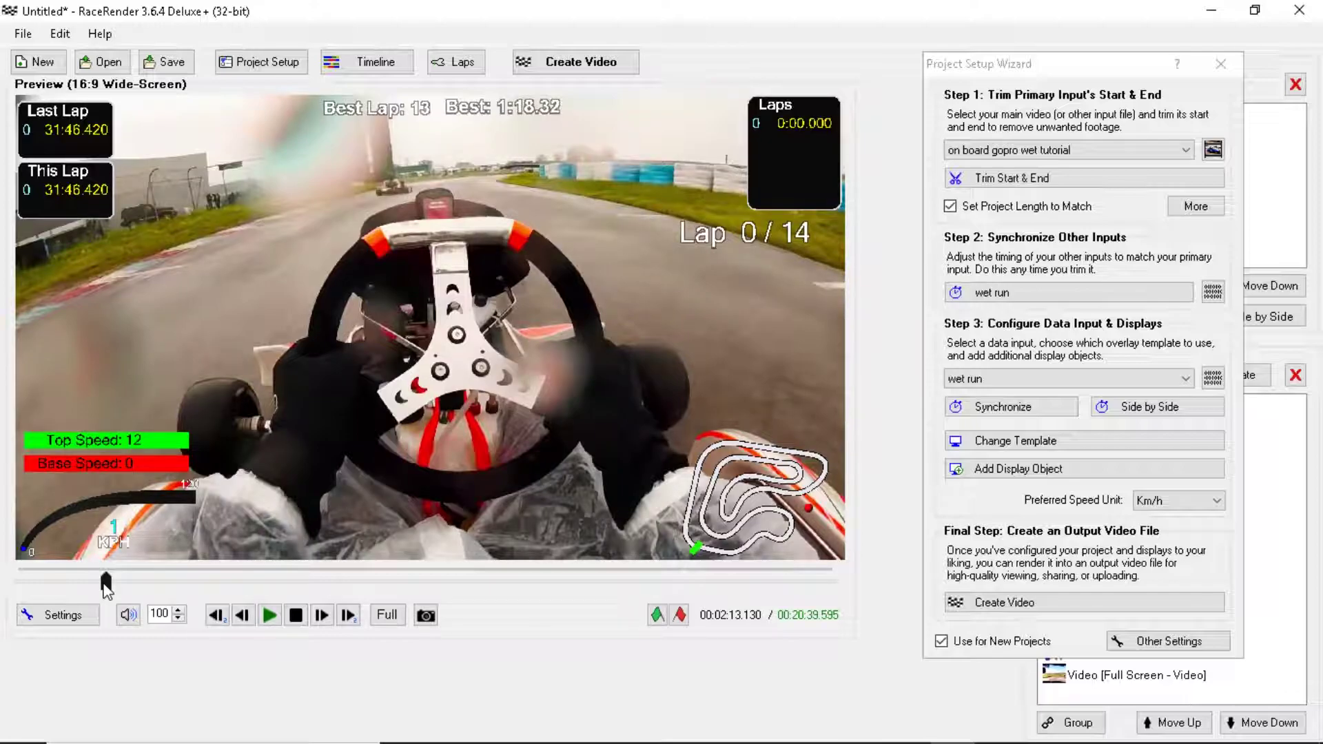
{"action": "left_click_drag", "start_coordinate": [106, 586], "coordinate": [97, 584]}
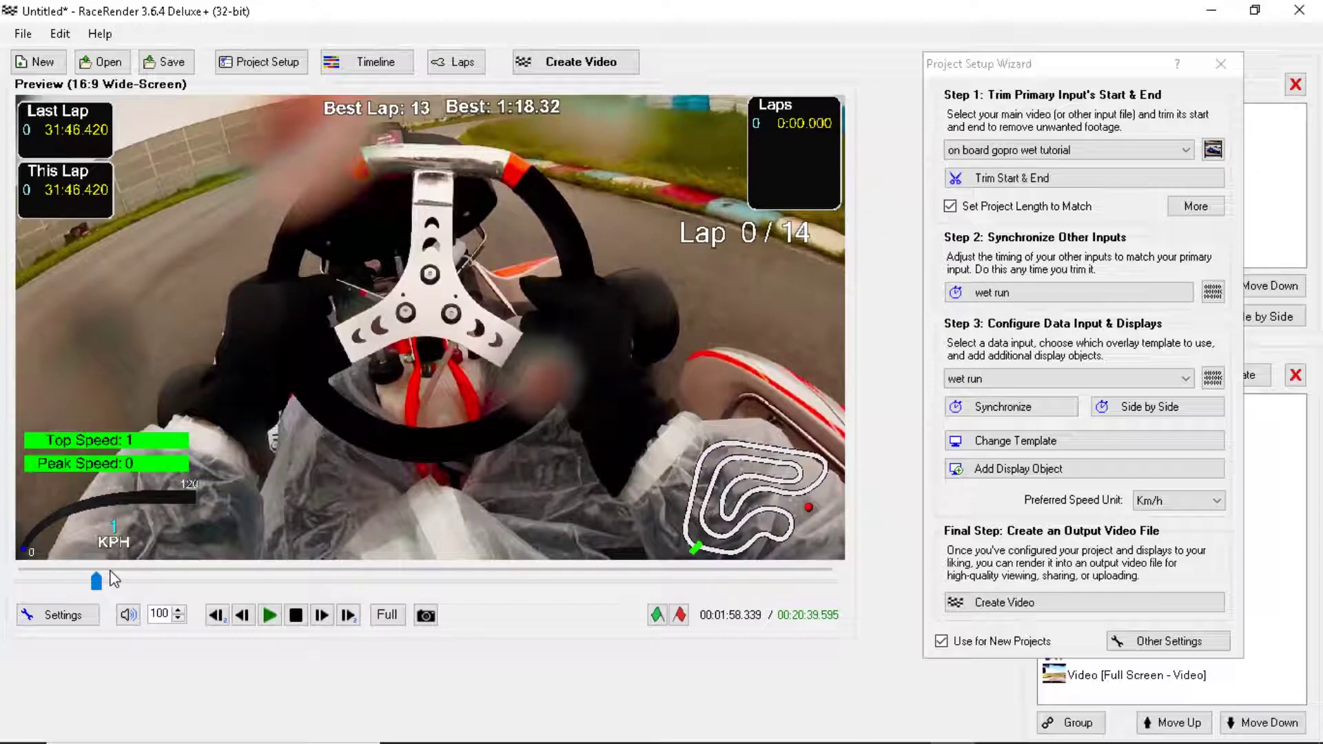
{"action": "left_click", "coordinate": [106, 584]}
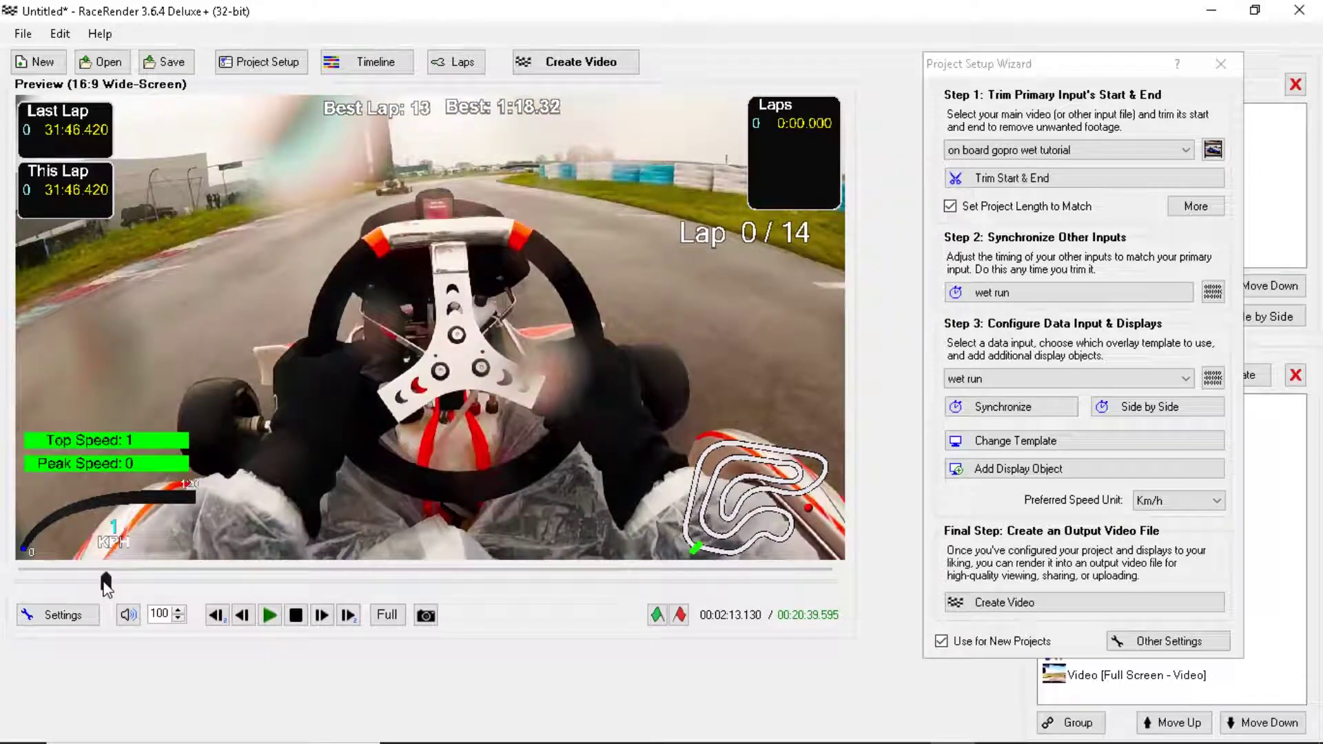
Step: Advance the kart video preview frame by frame to 00:02:14.780
{"action": "left_click", "coordinate": [321, 614]}
{"action": "left_click", "coordinate": [322, 614]}
{"action": "left_click", "coordinate": [322, 615]}
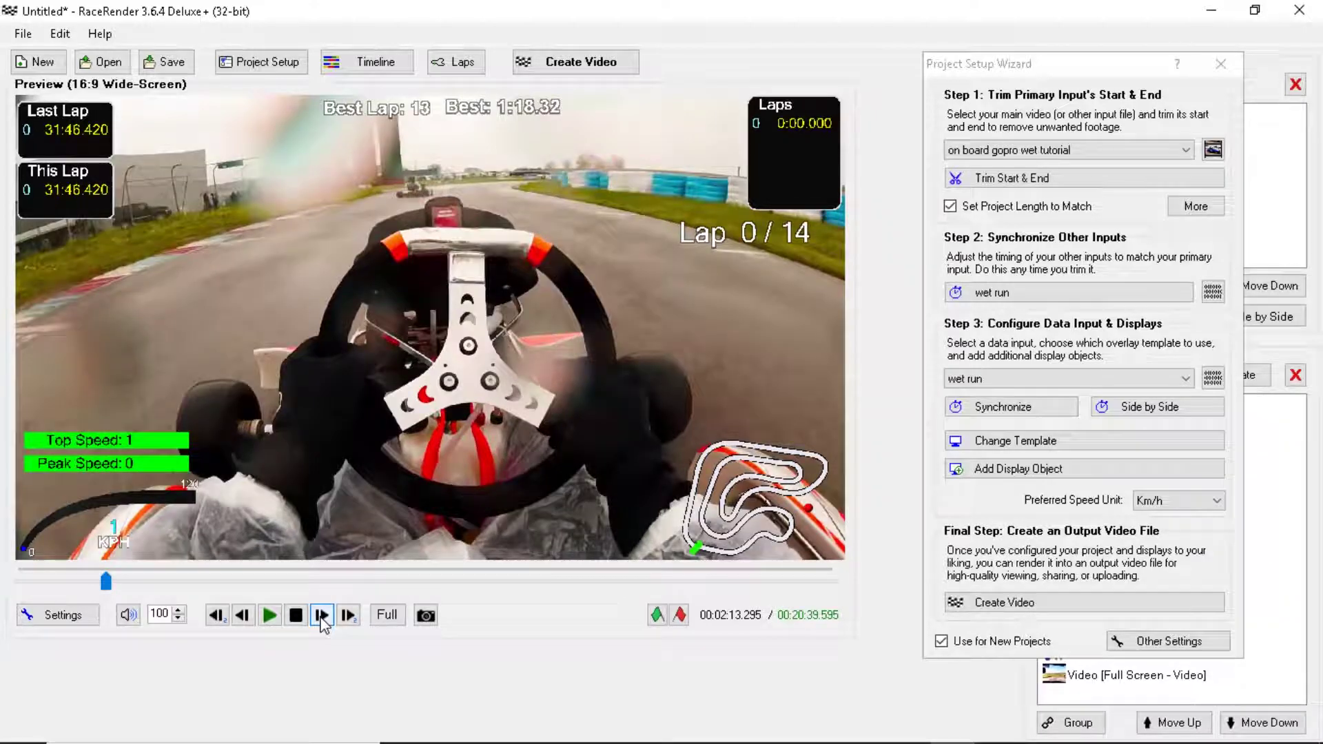
{"action": "left_click", "coordinate": [322, 615]}
{"action": "left_click", "coordinate": [321, 615]}
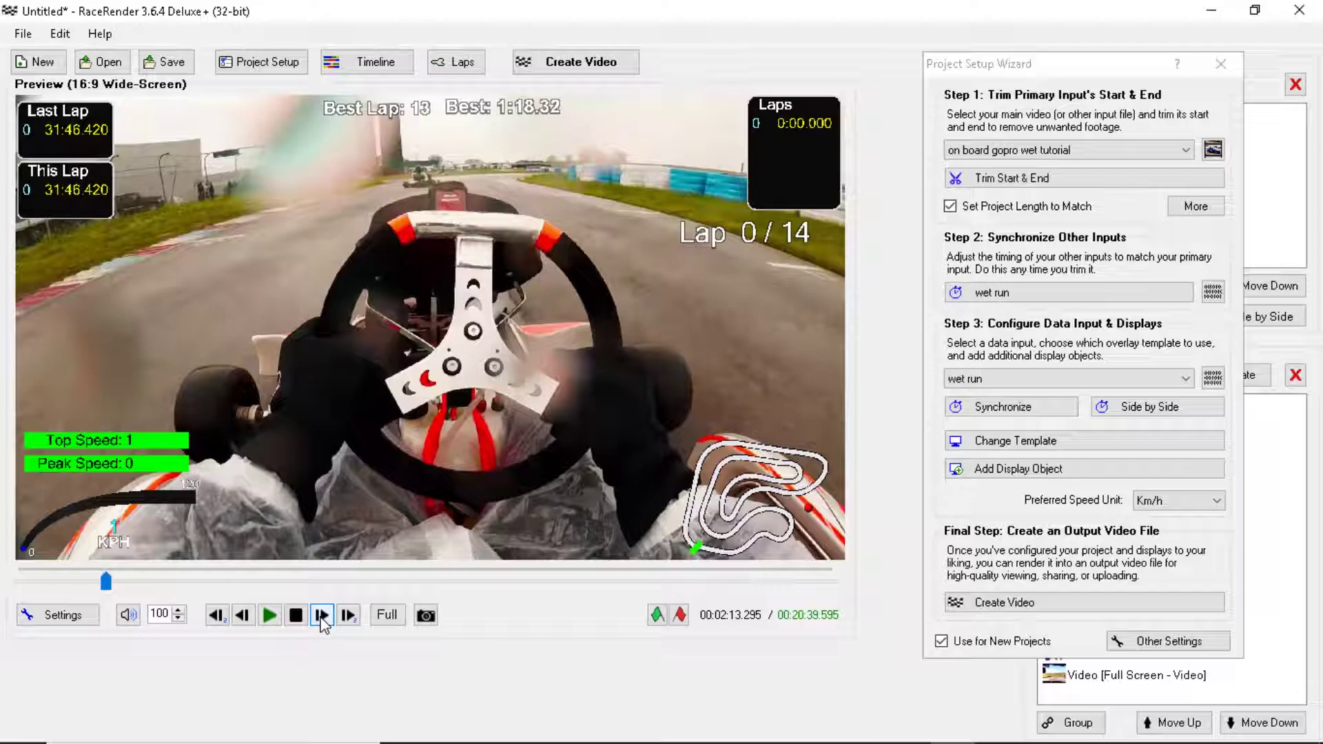
{"action": "left_click", "coordinate": [321, 615]}
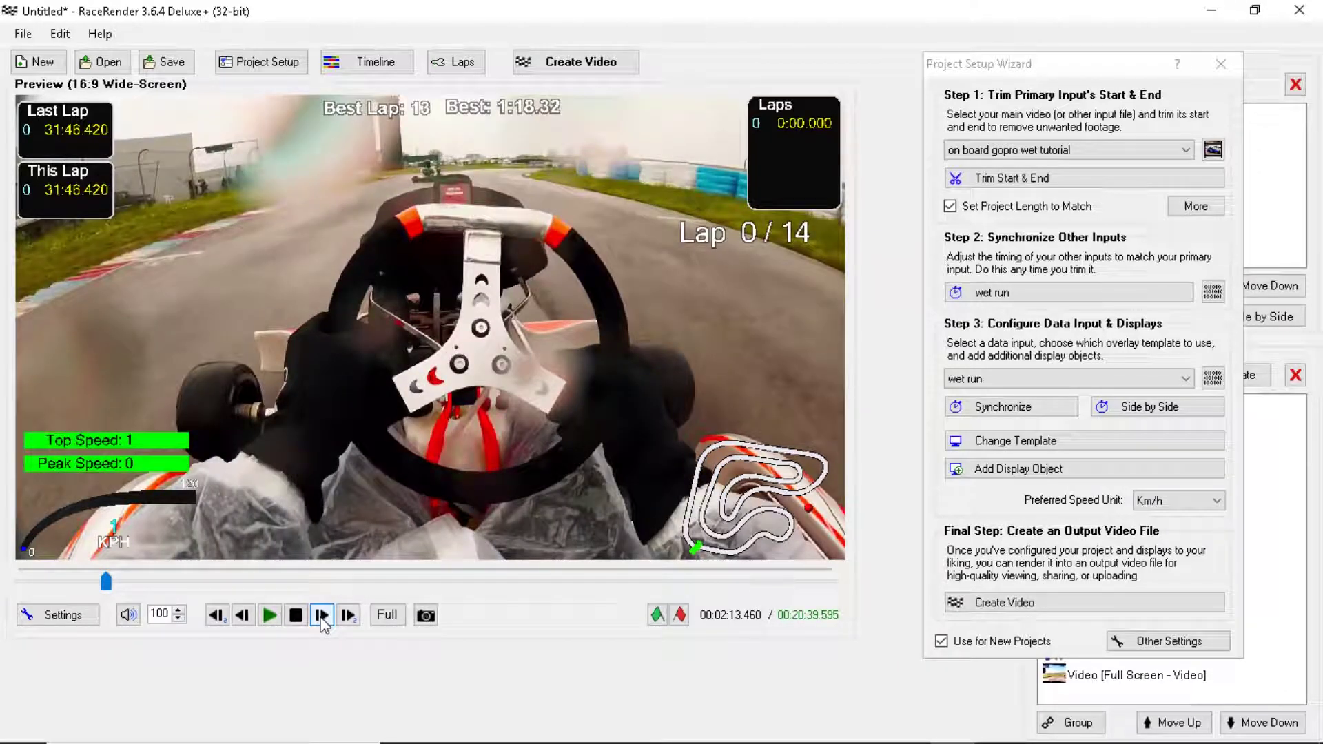
{"action": "left_click", "coordinate": [321, 614]}
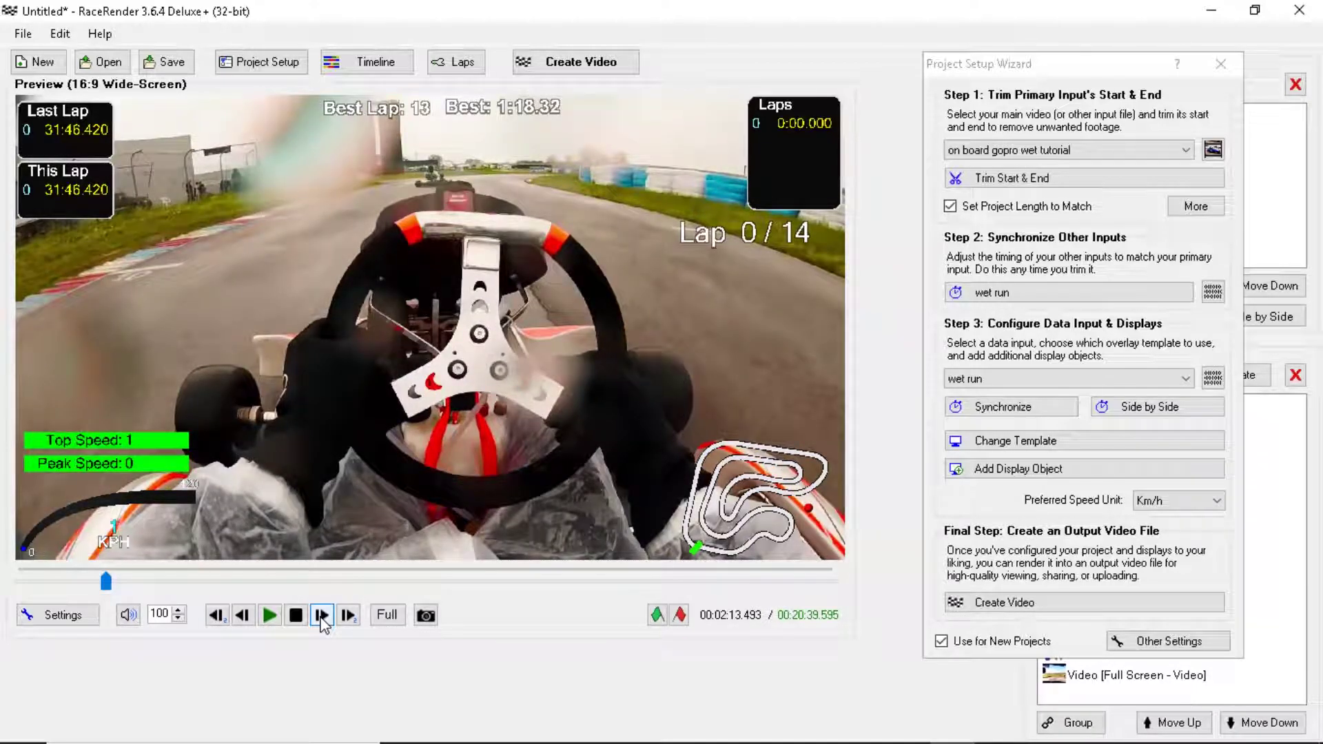
{"action": "left_click", "coordinate": [322, 615]}
{"action": "left_click", "coordinate": [322, 614]}
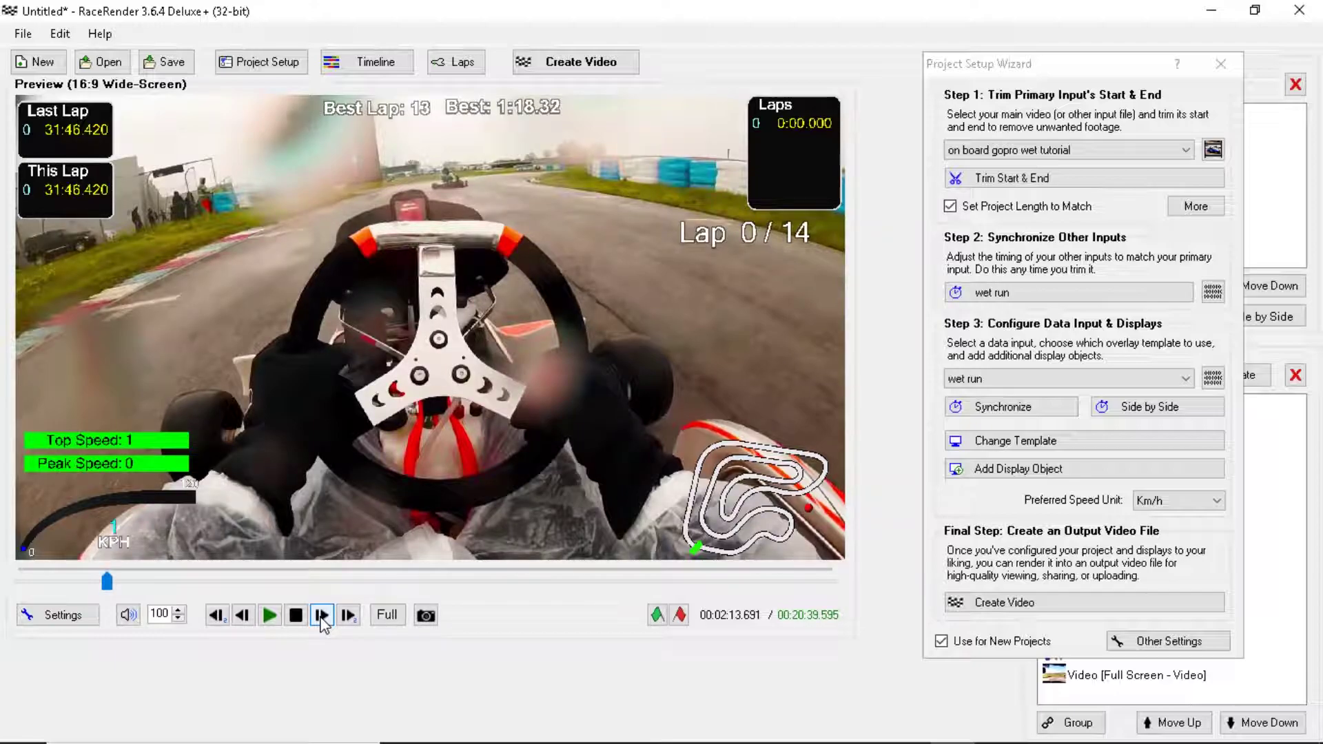
{"action": "left_click", "coordinate": [322, 615]}
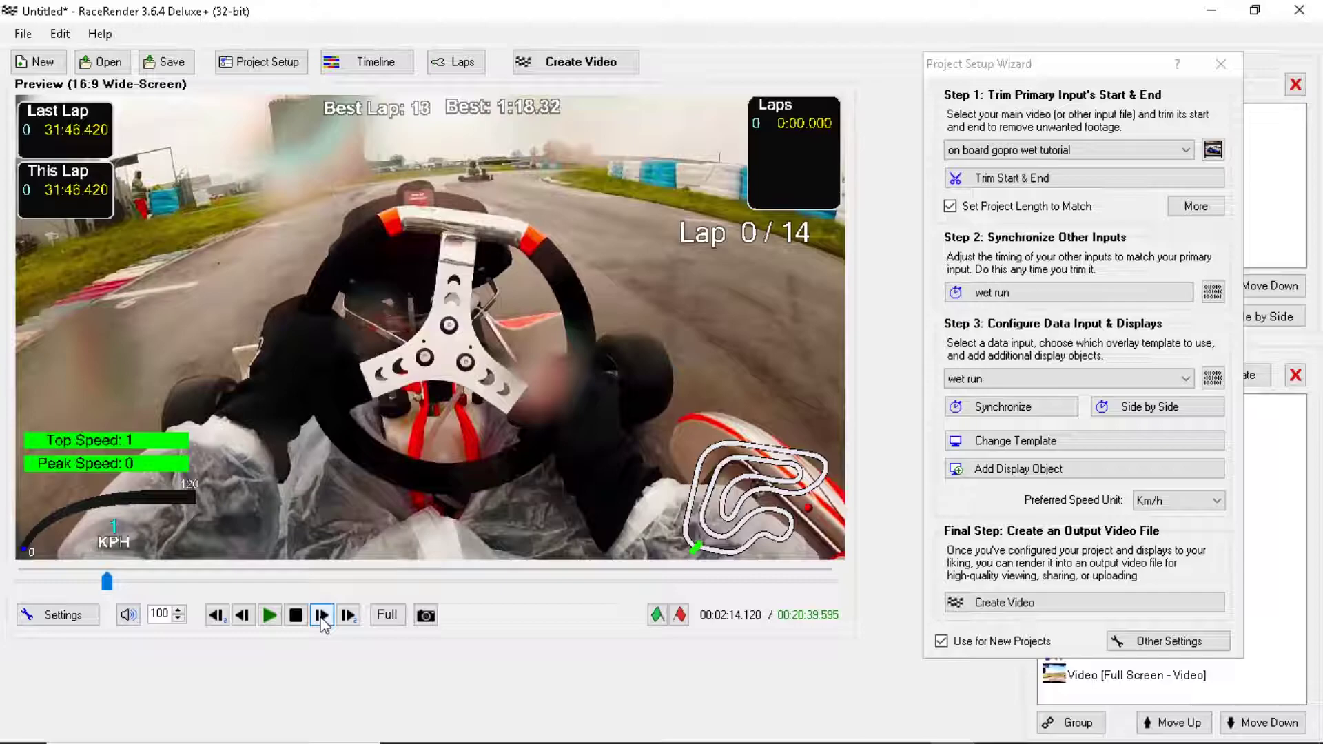
{"action": "left_click", "coordinate": [321, 616]}
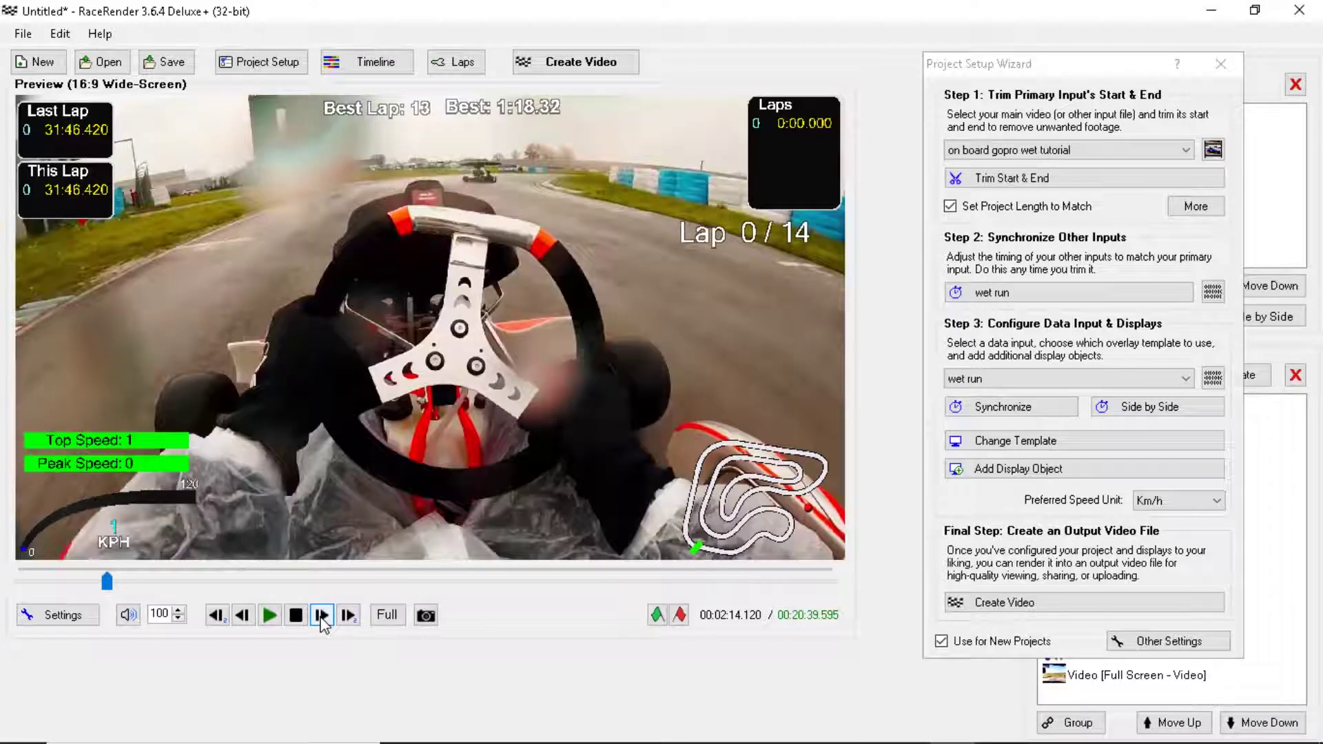
{"action": "left_click", "coordinate": [321, 615]}
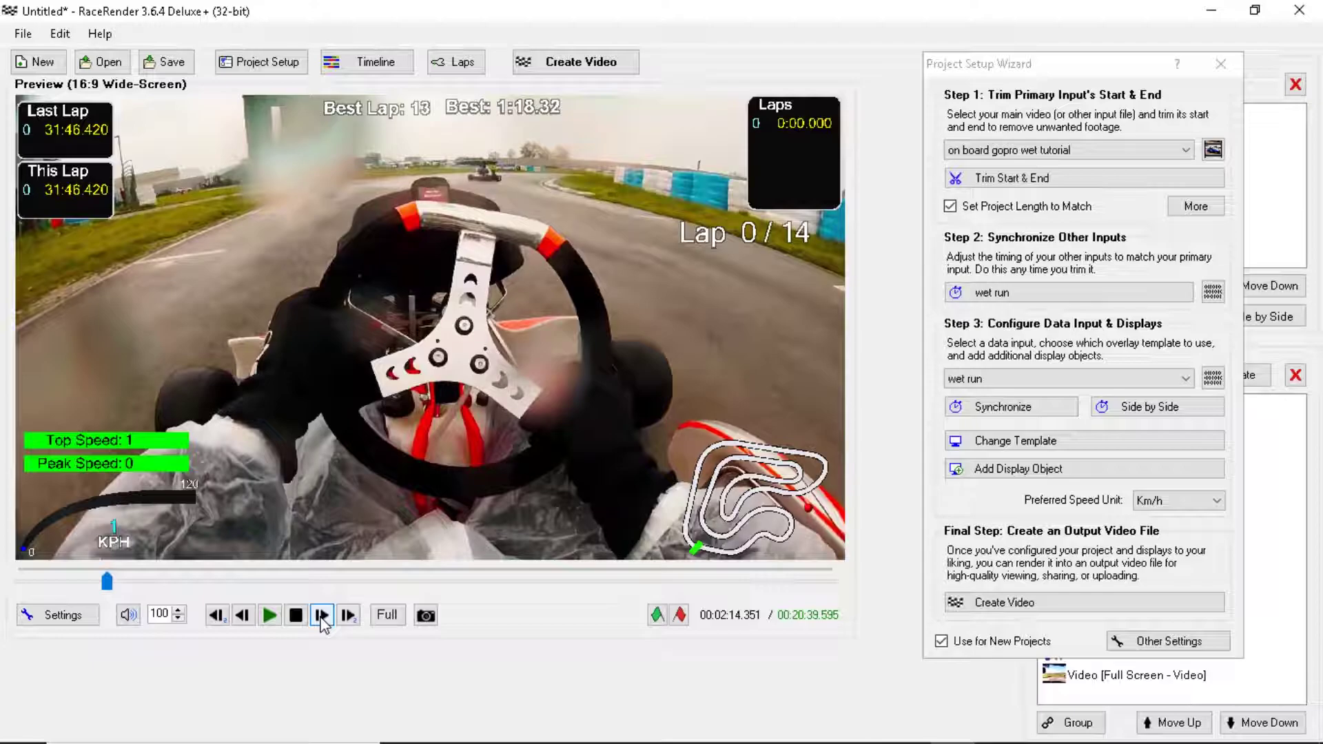
{"action": "left_click", "coordinate": [322, 615]}
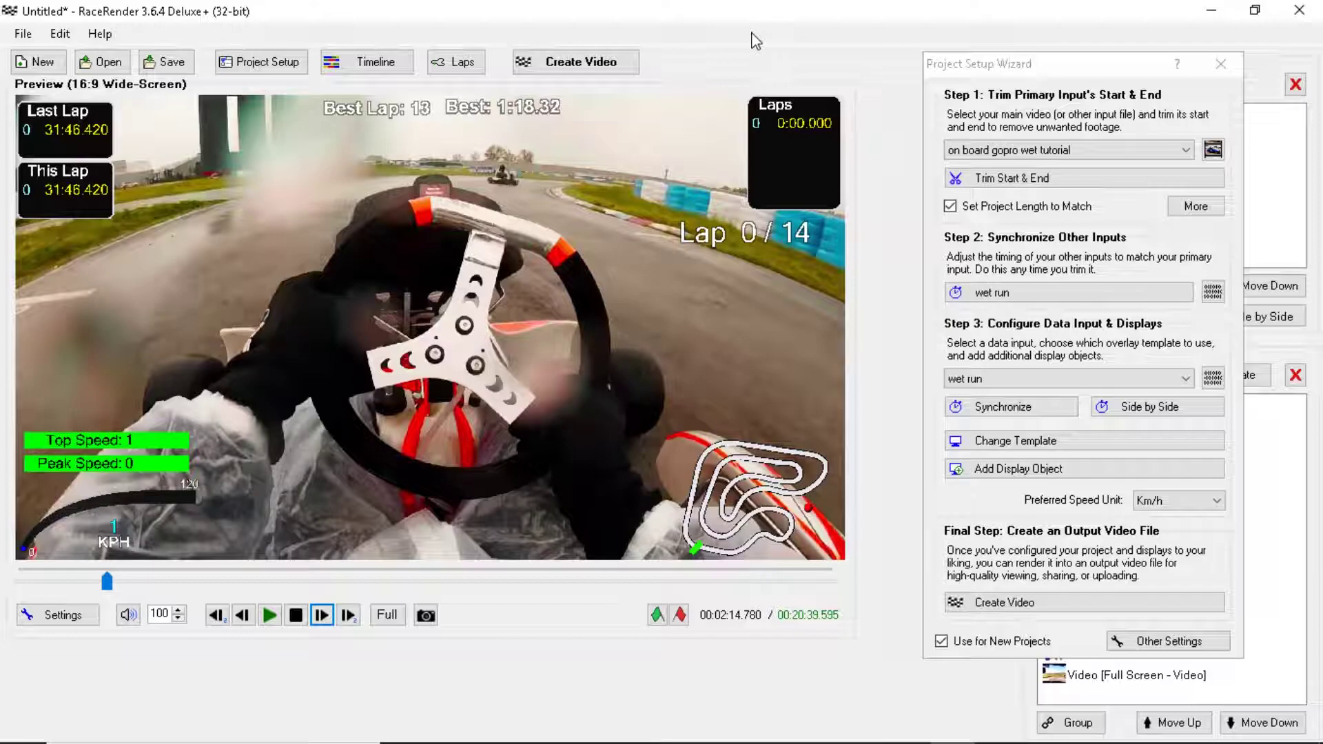
Step: Close the Project Setup Wizard and open the lap start/finish point settings for the wet run data input
{"action": "left_click_drag", "start_coordinate": [1097, 74], "coordinate": [1020, 207]}
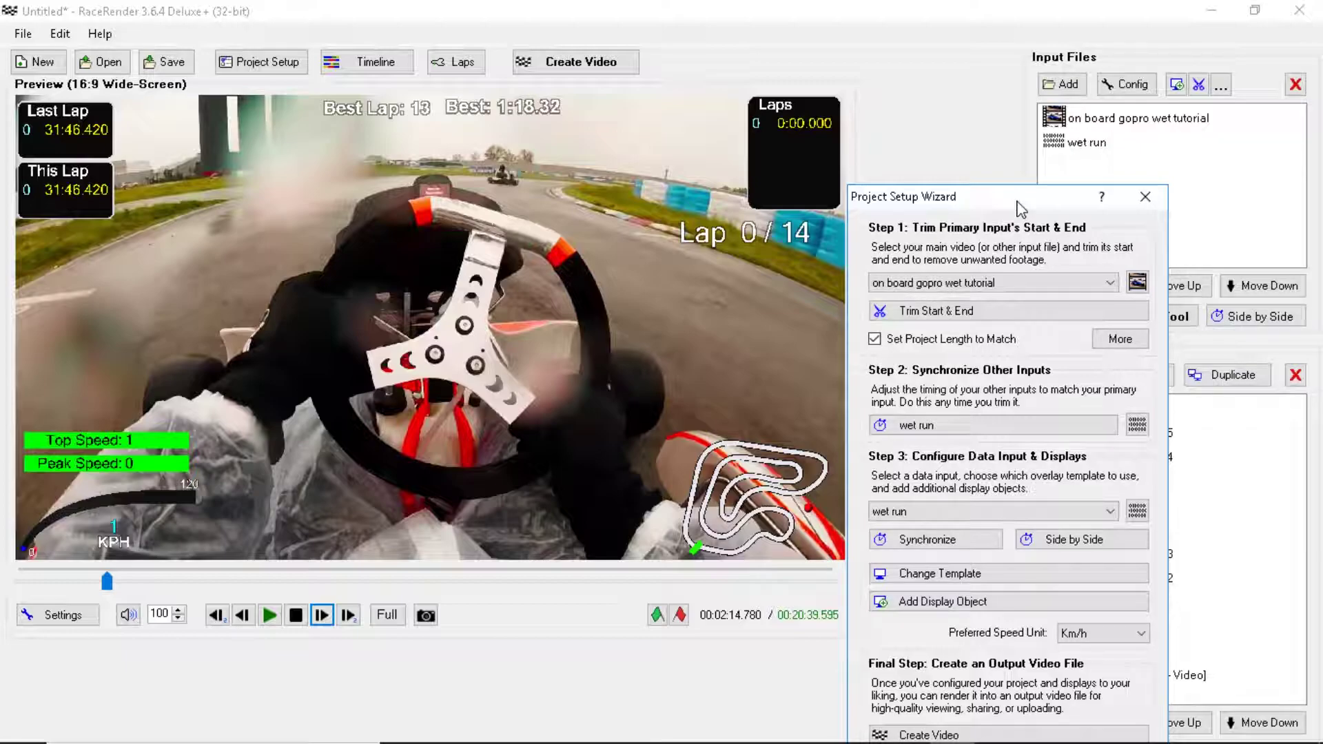
{"action": "left_click", "coordinate": [1145, 197]}
{"action": "left_click", "coordinate": [1088, 142]}
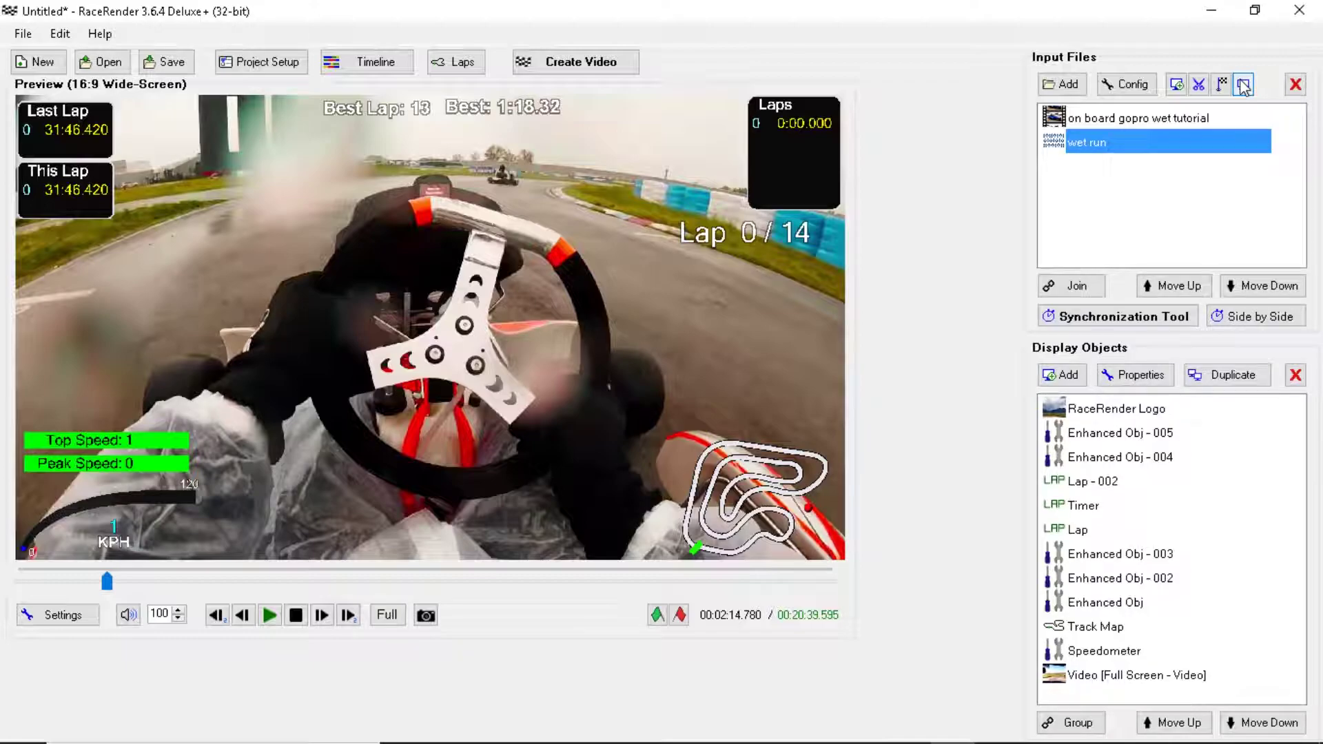
{"action": "left_click", "coordinate": [1244, 85]}
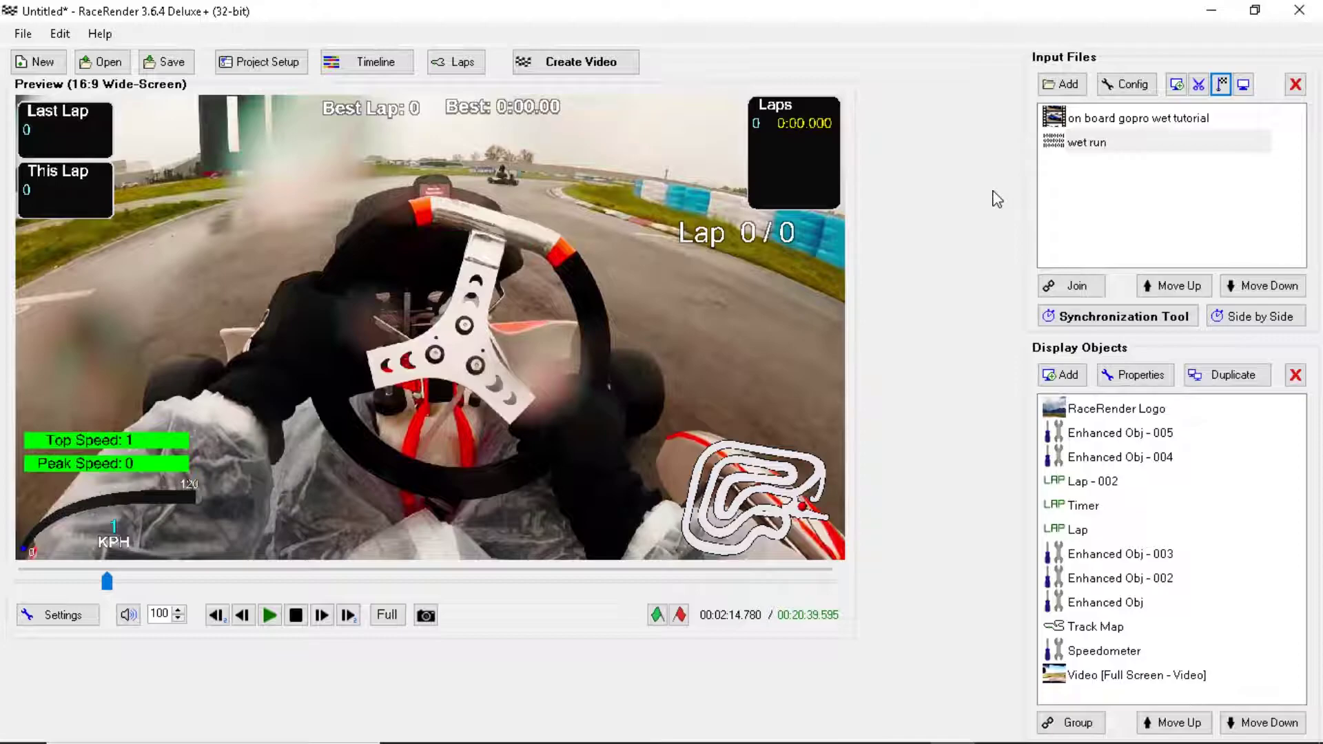
{"action": "left_click", "coordinate": [1222, 85]}
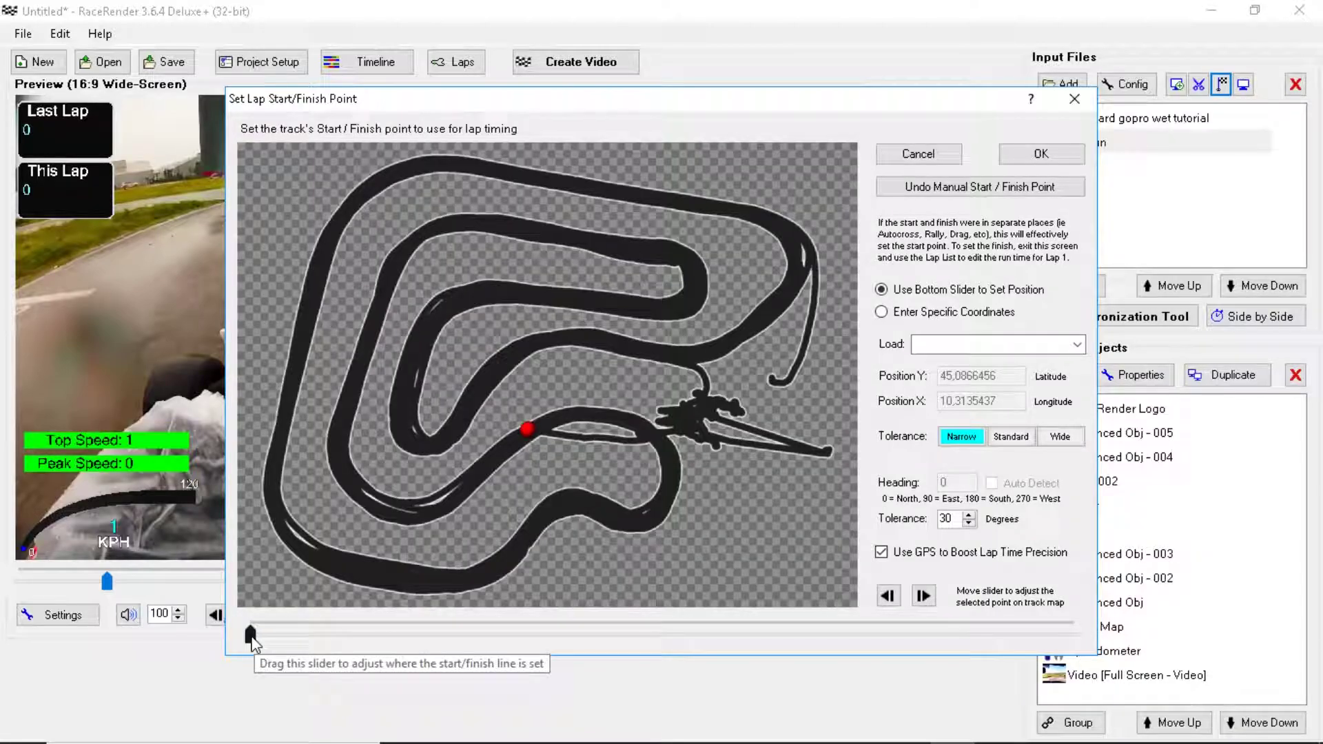
Step: Set the start/finish point on the eastern stretch just north of the pit area, at latitude 45,0869564 and longitude 10,3144642, and accept it
{"action": "left_click_drag", "start_coordinate": [252, 630], "coordinate": [264, 634]}
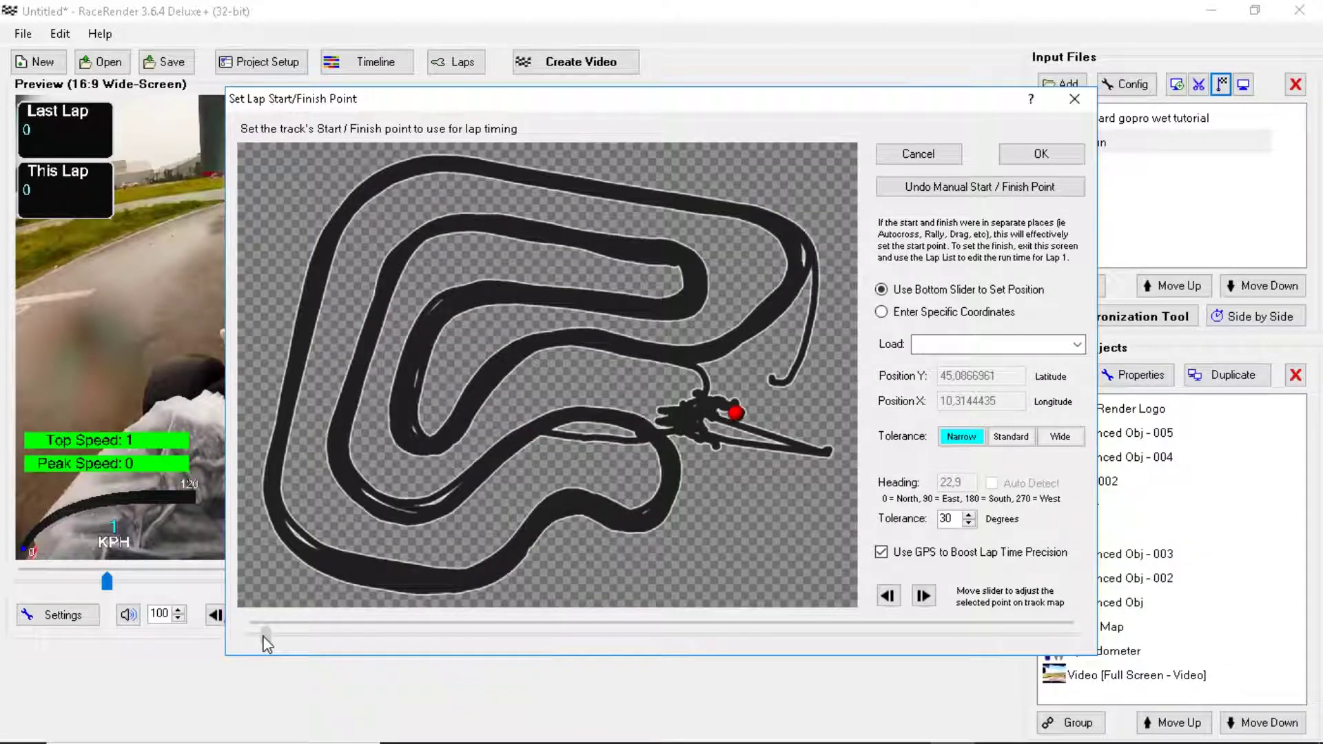
{"action": "left_click_drag", "start_coordinate": [263, 633], "coordinate": [546, 625]}
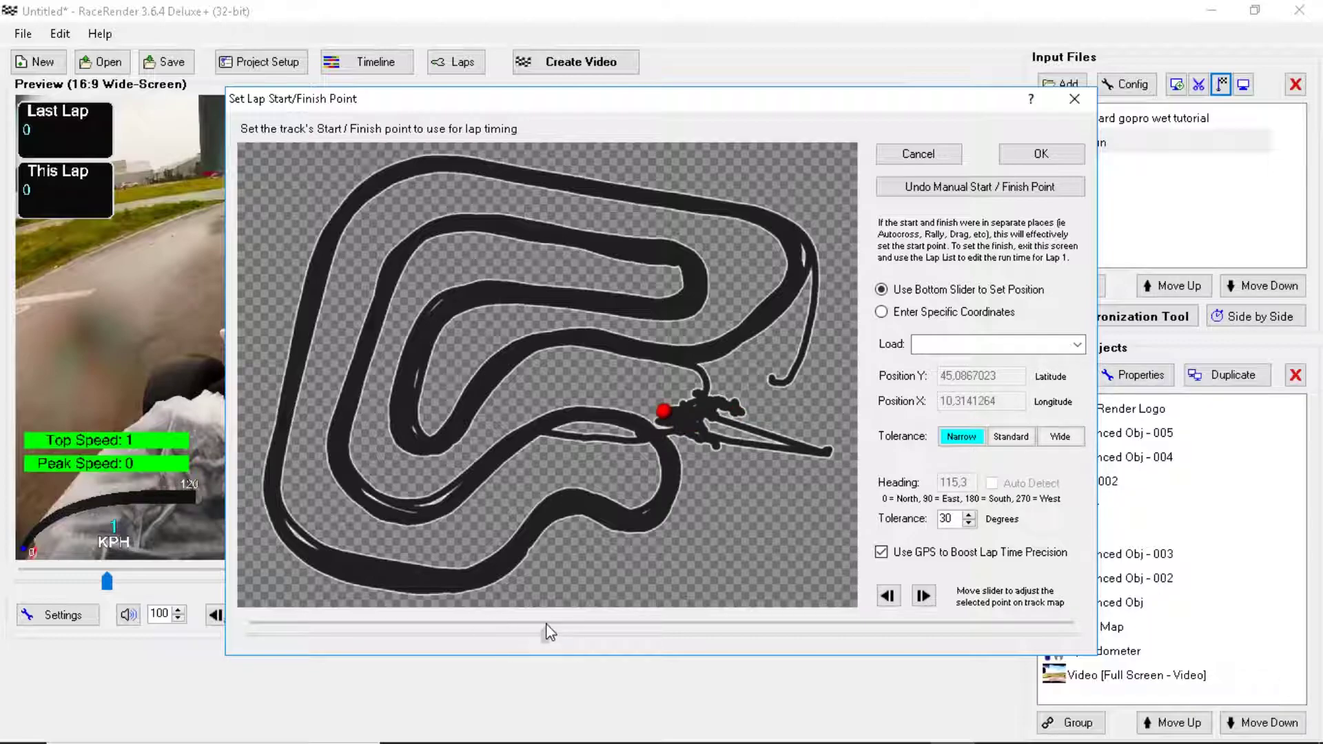
{"action": "left_click_drag", "start_coordinate": [549, 631], "coordinate": [765, 619]}
{"action": "left_click_drag", "start_coordinate": [762, 619], "coordinate": [776, 633]}
{"action": "key", "text": "Left"}
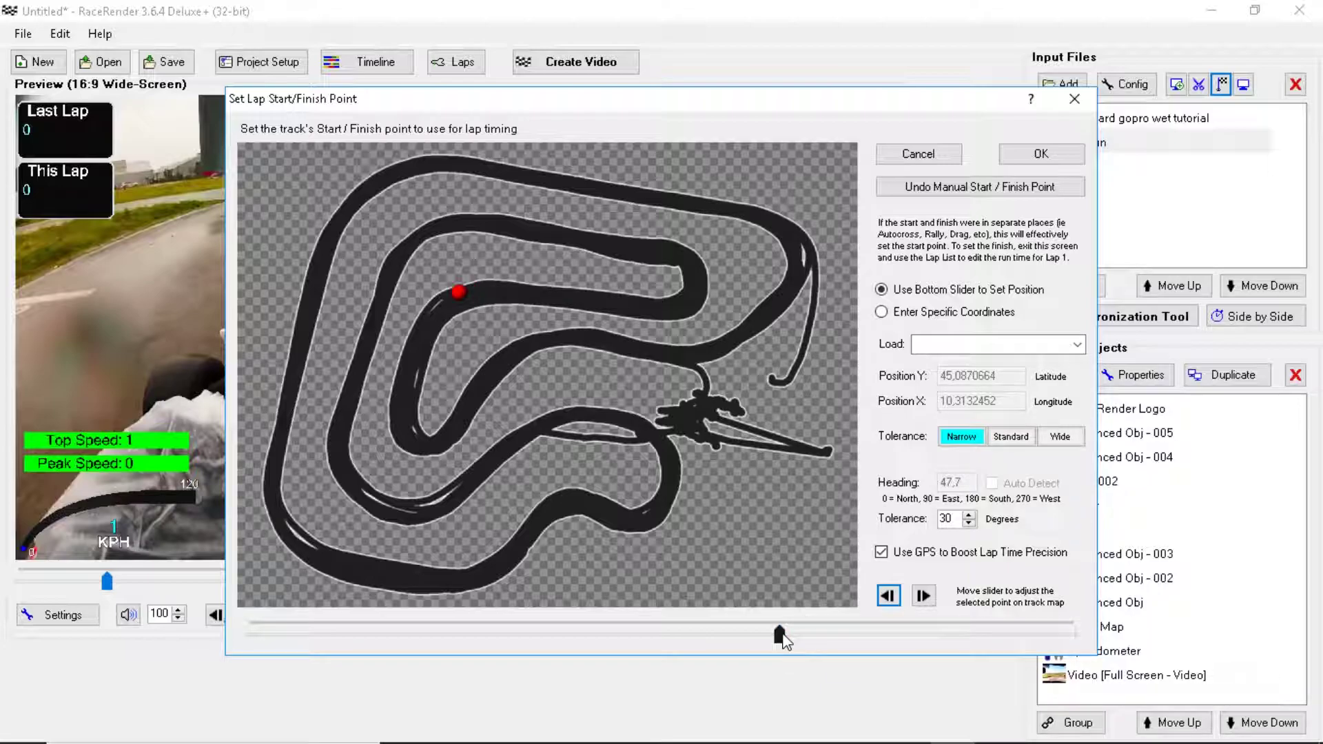
{"action": "left_click", "coordinate": [781, 636]}
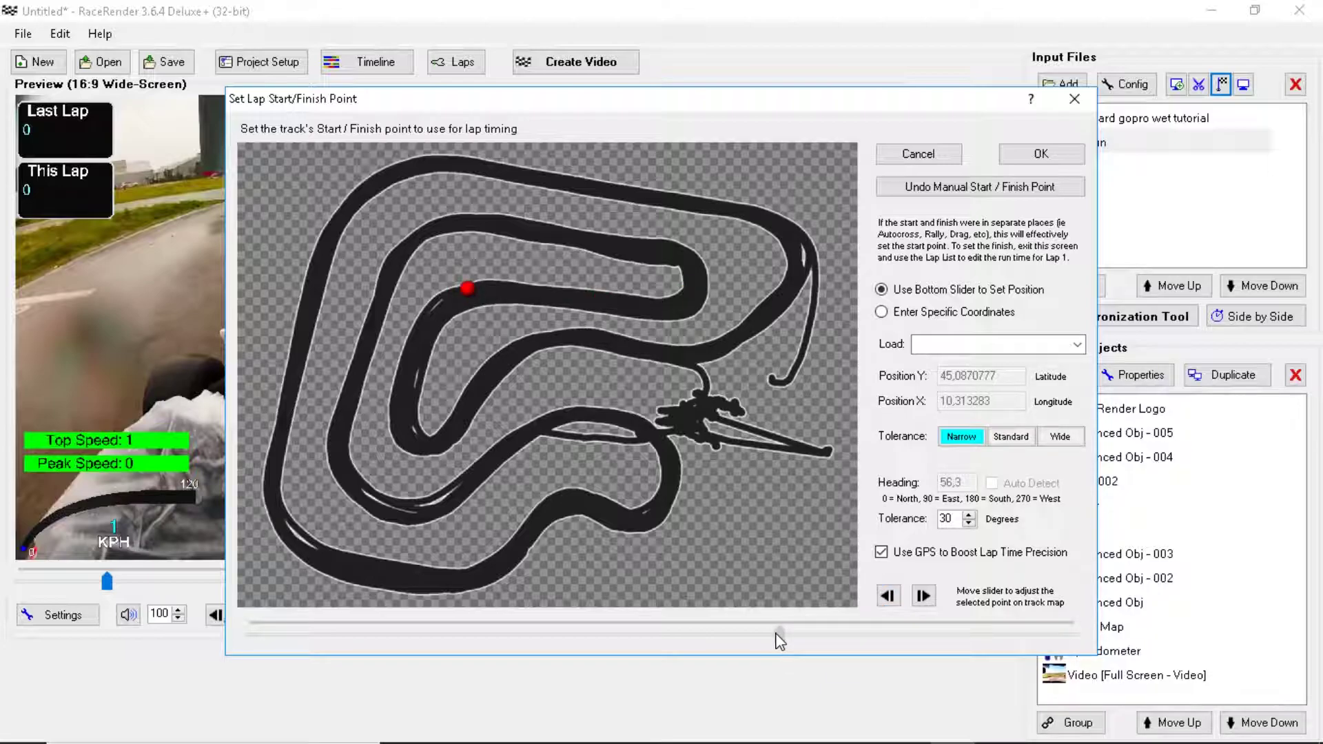
{"action": "left_click_drag", "start_coordinate": [779, 639], "coordinate": [775, 635]}
{"action": "left_click", "coordinate": [924, 597]}
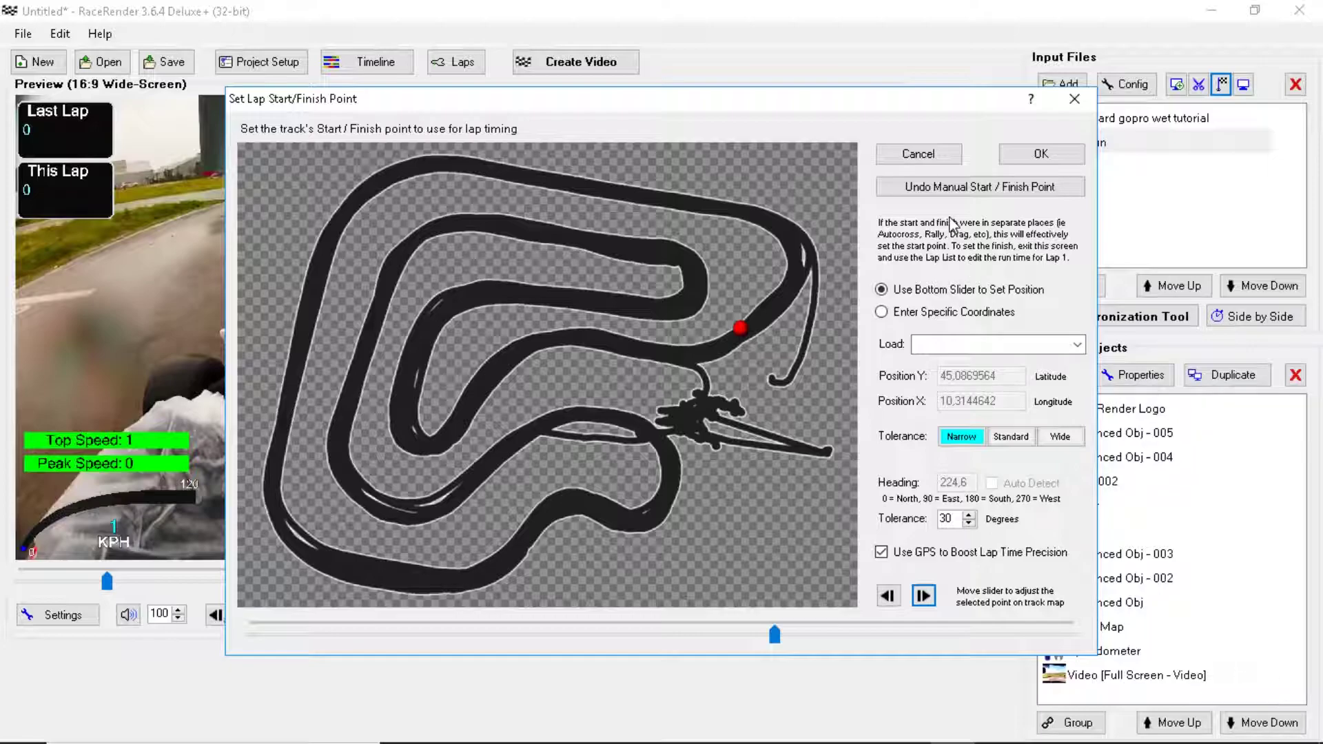
{"action": "left_click", "coordinate": [1041, 155]}
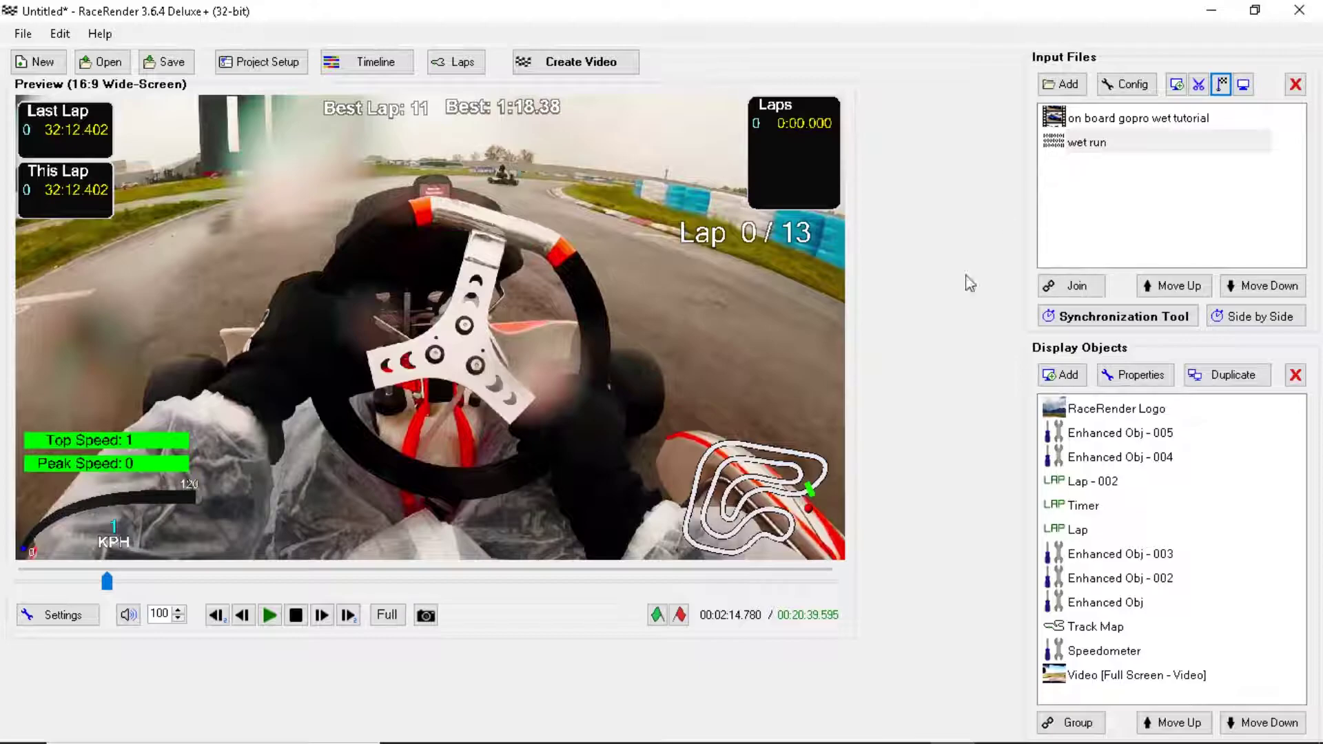
Step: Start the Data Synchronization Wizard for wet run and choose the first start/finish line crossing (Lap 1 start) as the data event
{"action": "left_click", "coordinate": [1136, 318]}
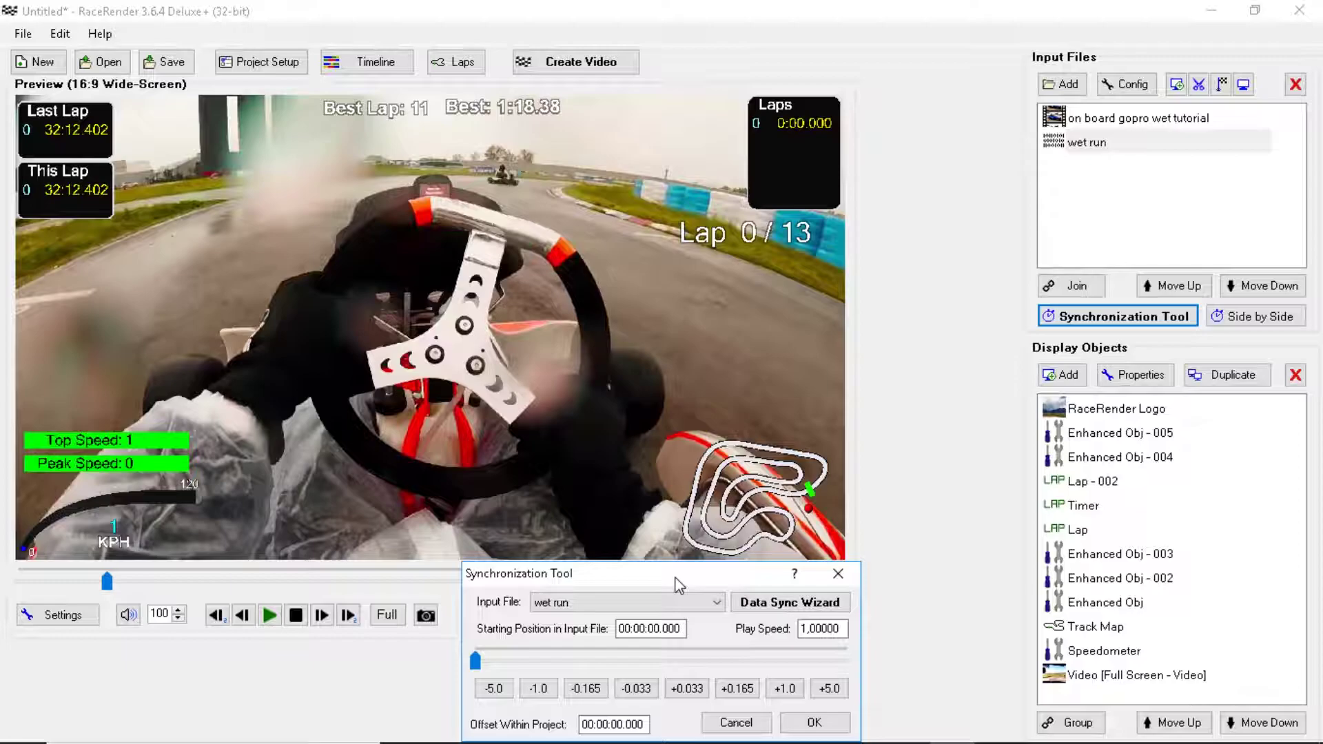
{"action": "left_click", "coordinate": [768, 604]}
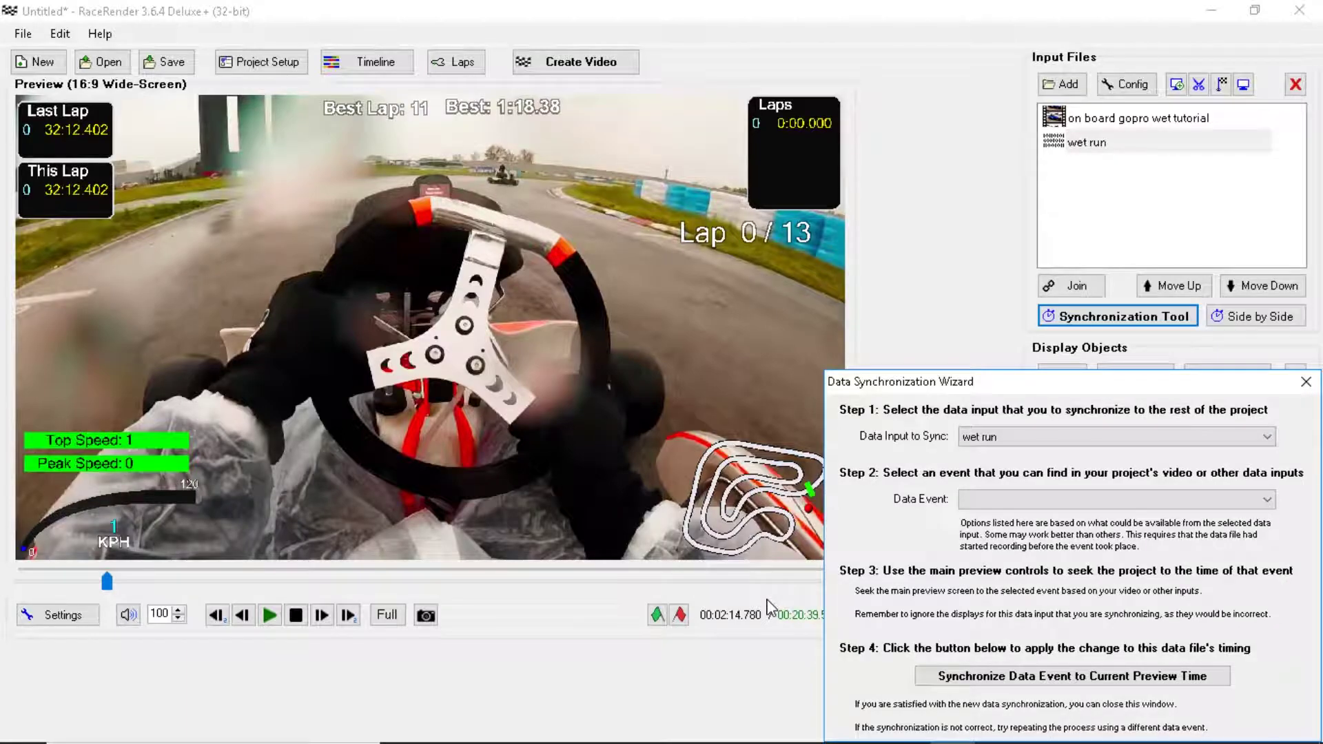
{"action": "left_click", "coordinate": [1013, 501]}
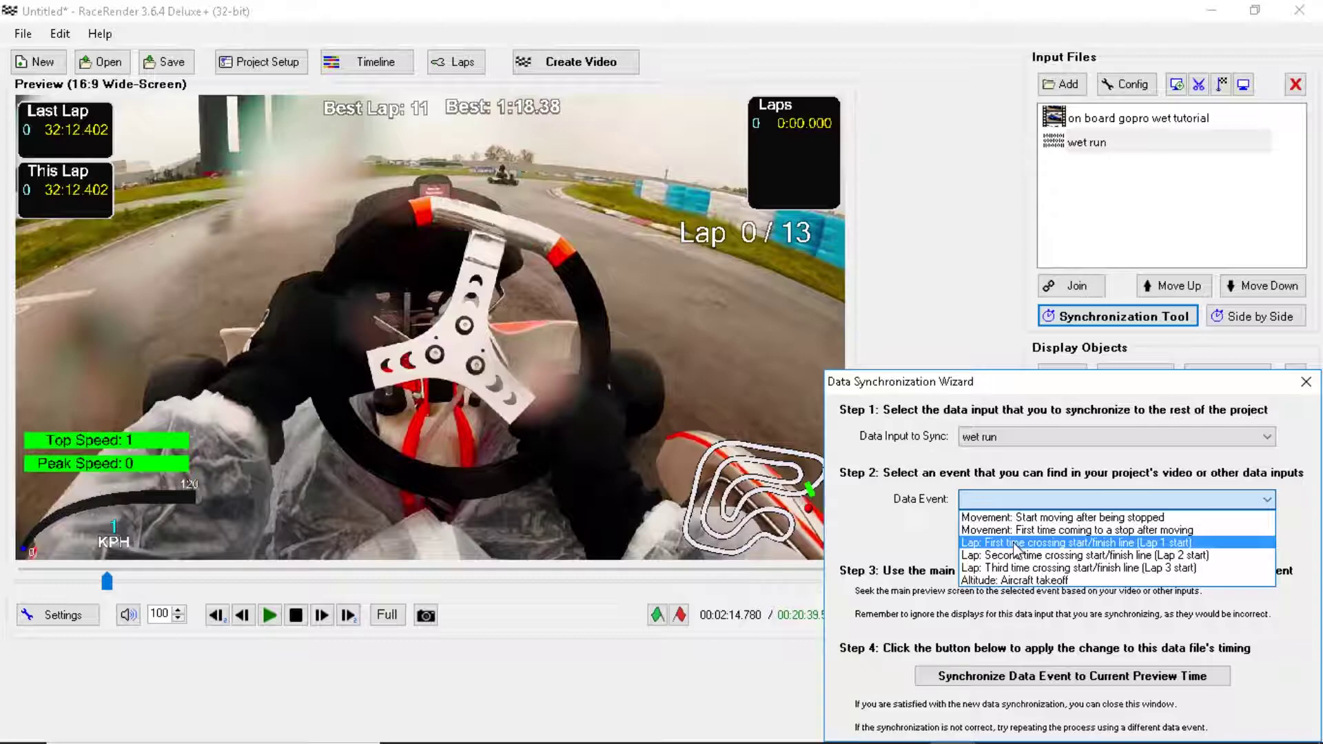
{"action": "left_click", "coordinate": [1016, 543]}
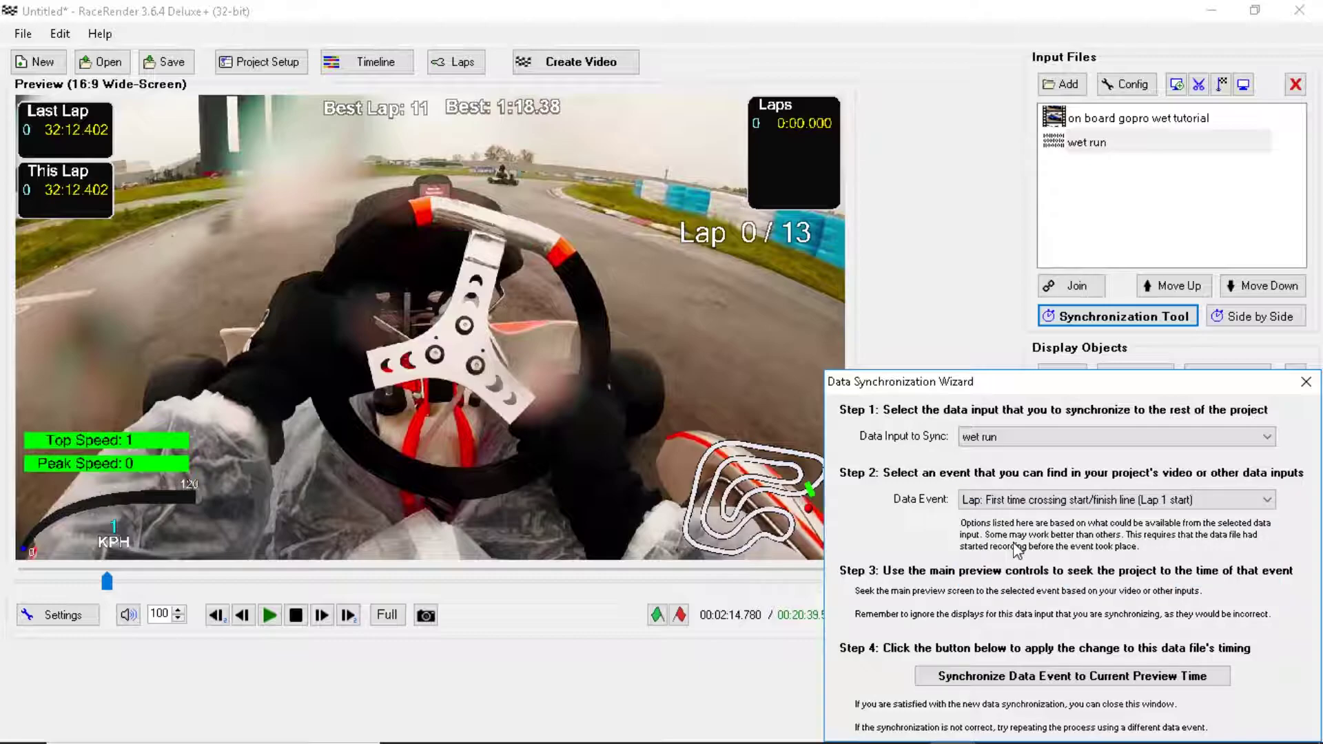